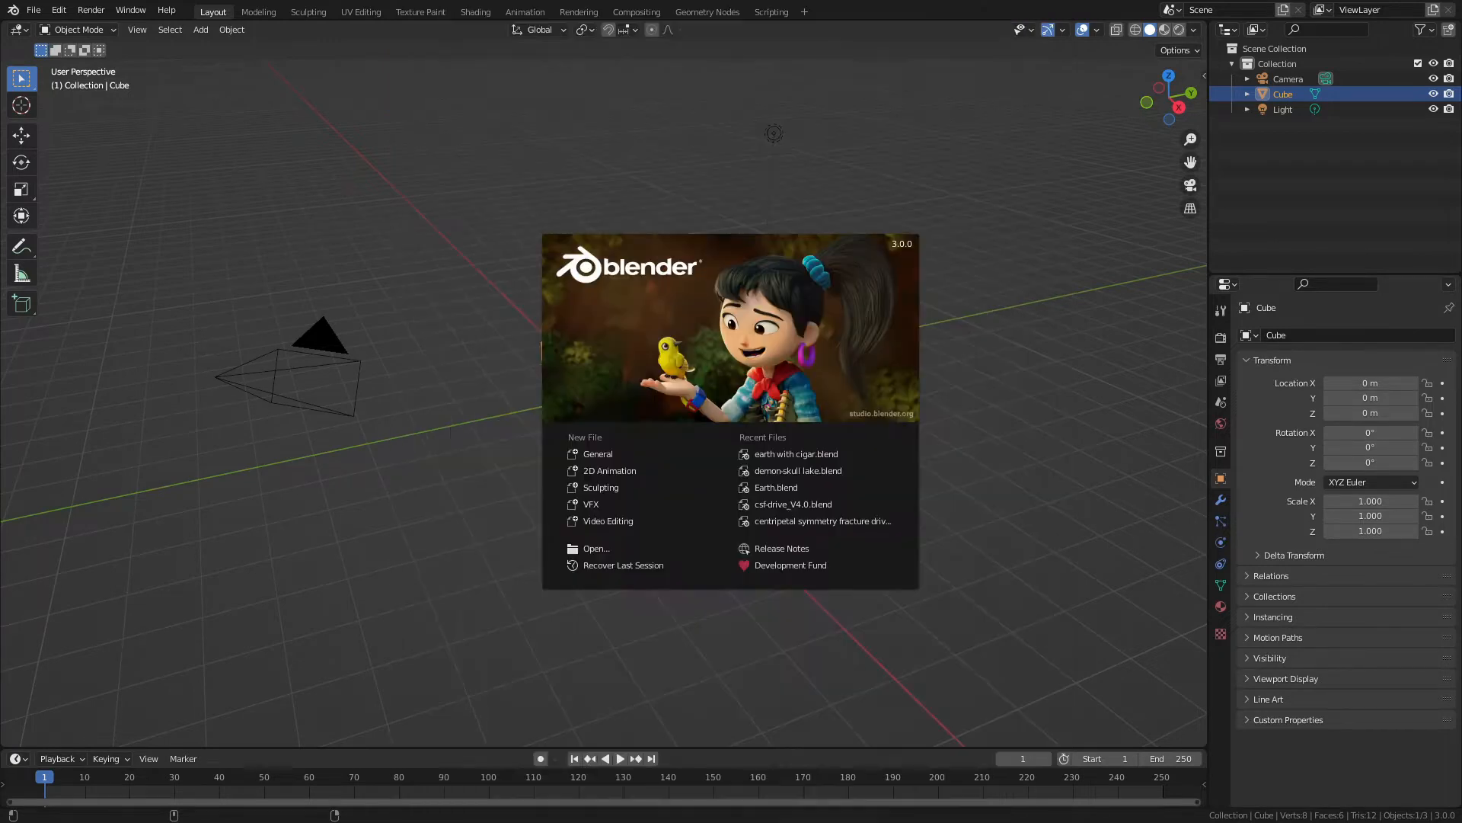
Dismiss the splash screen, switch to the top orthographic view and delete the default cube.
left_click(266, 269)
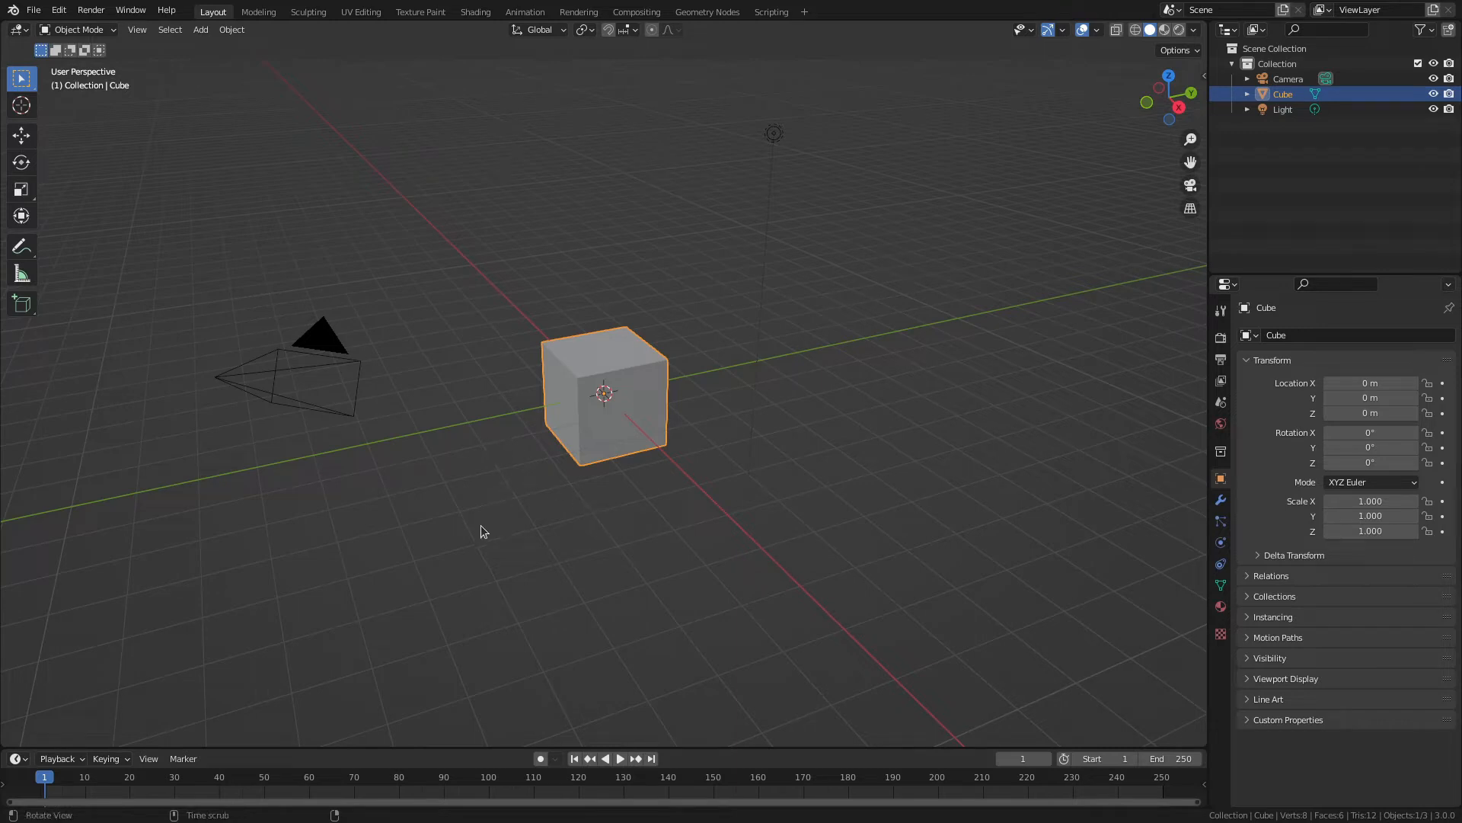
left_click(516, 457)
middle_click_drag(516, 457, 500, 504)
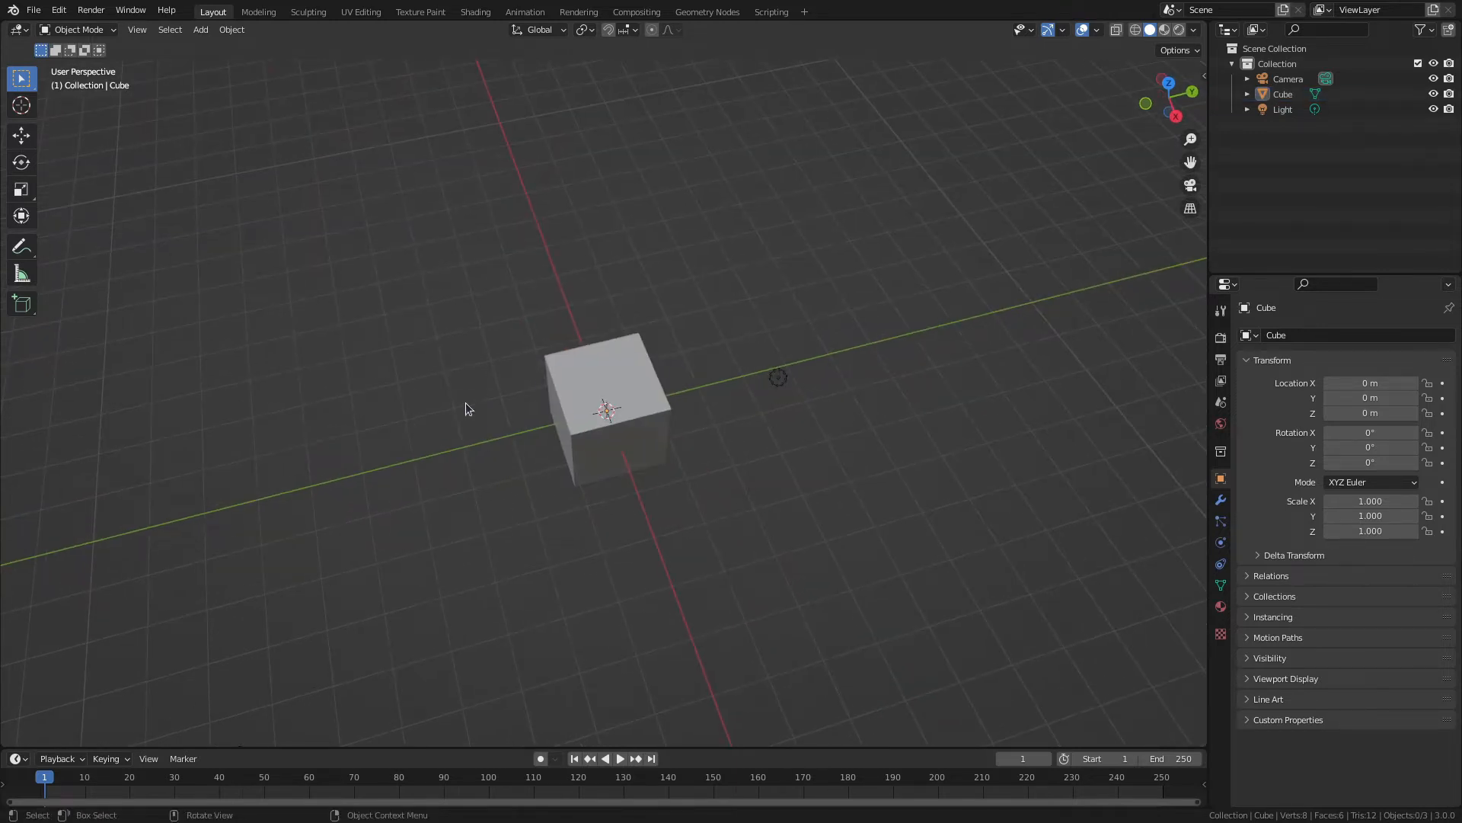
middle_click_drag(516, 449, 492, 497)
key("KP_7")
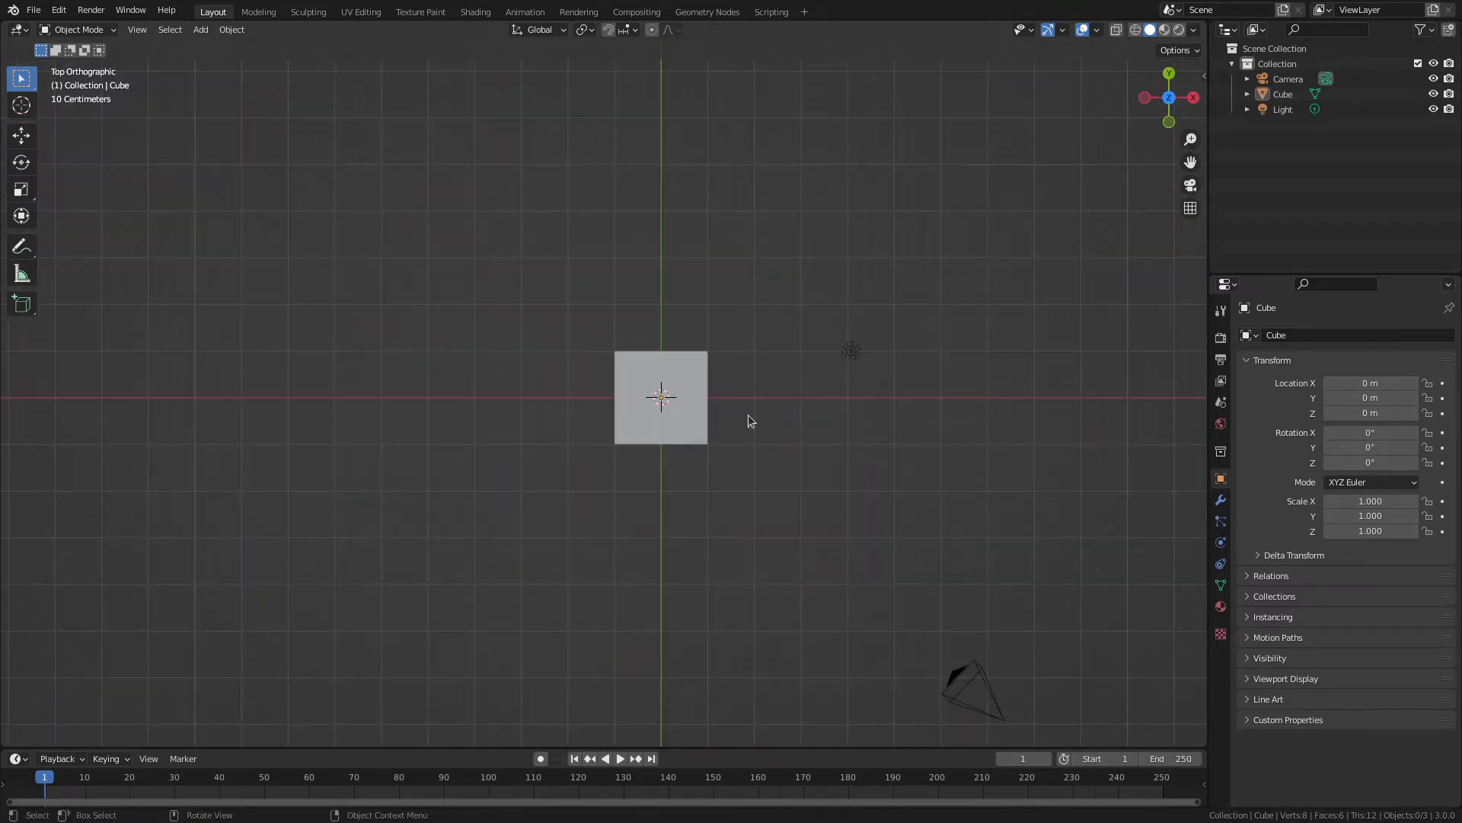
middle_click_drag(581, 290, 571, 317, "shift")
scroll(671, 434, "up", 2)
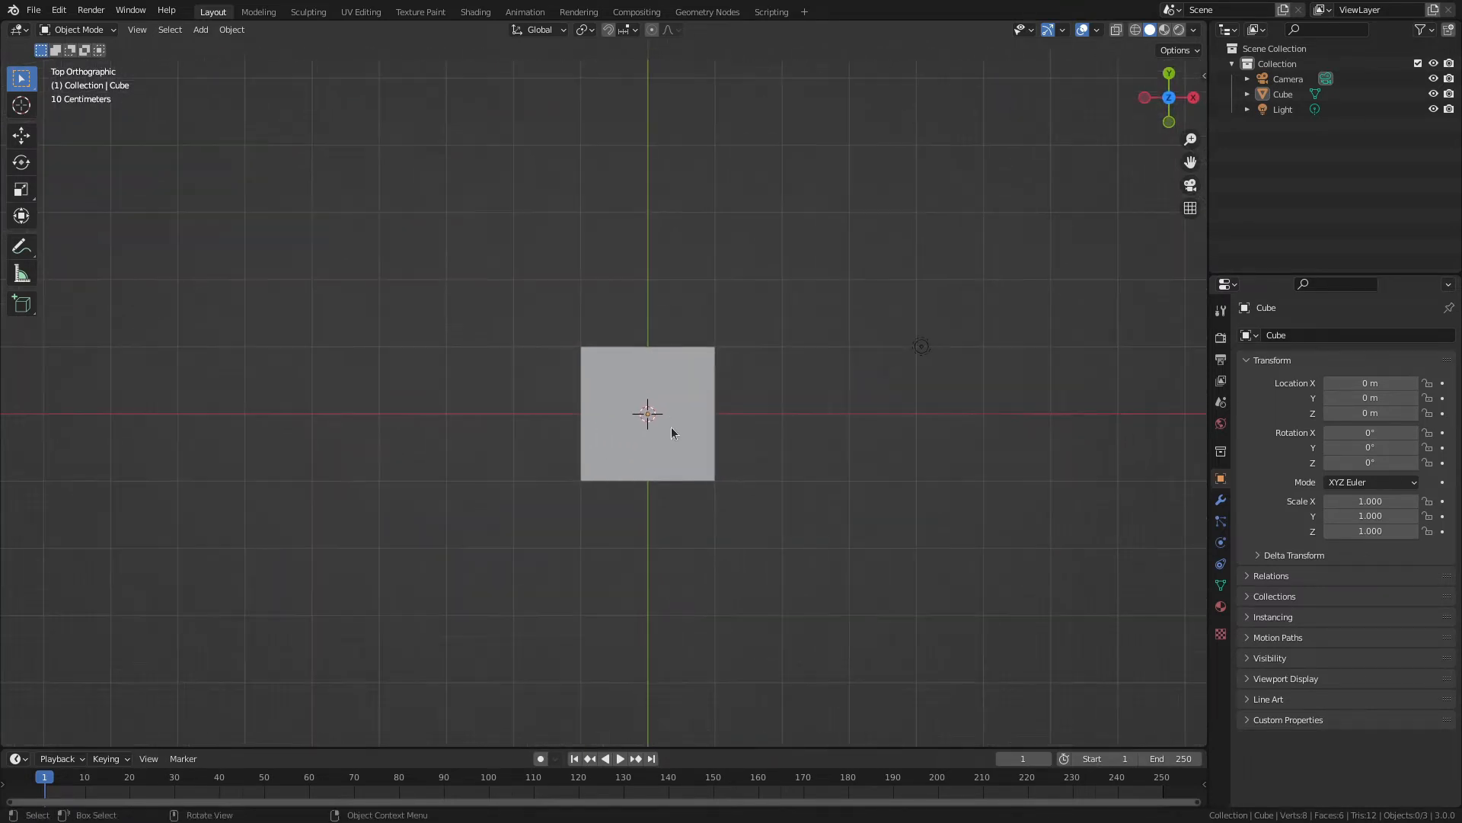
scroll(670, 431, "down", 1)
left_click(644, 385)
key("x")
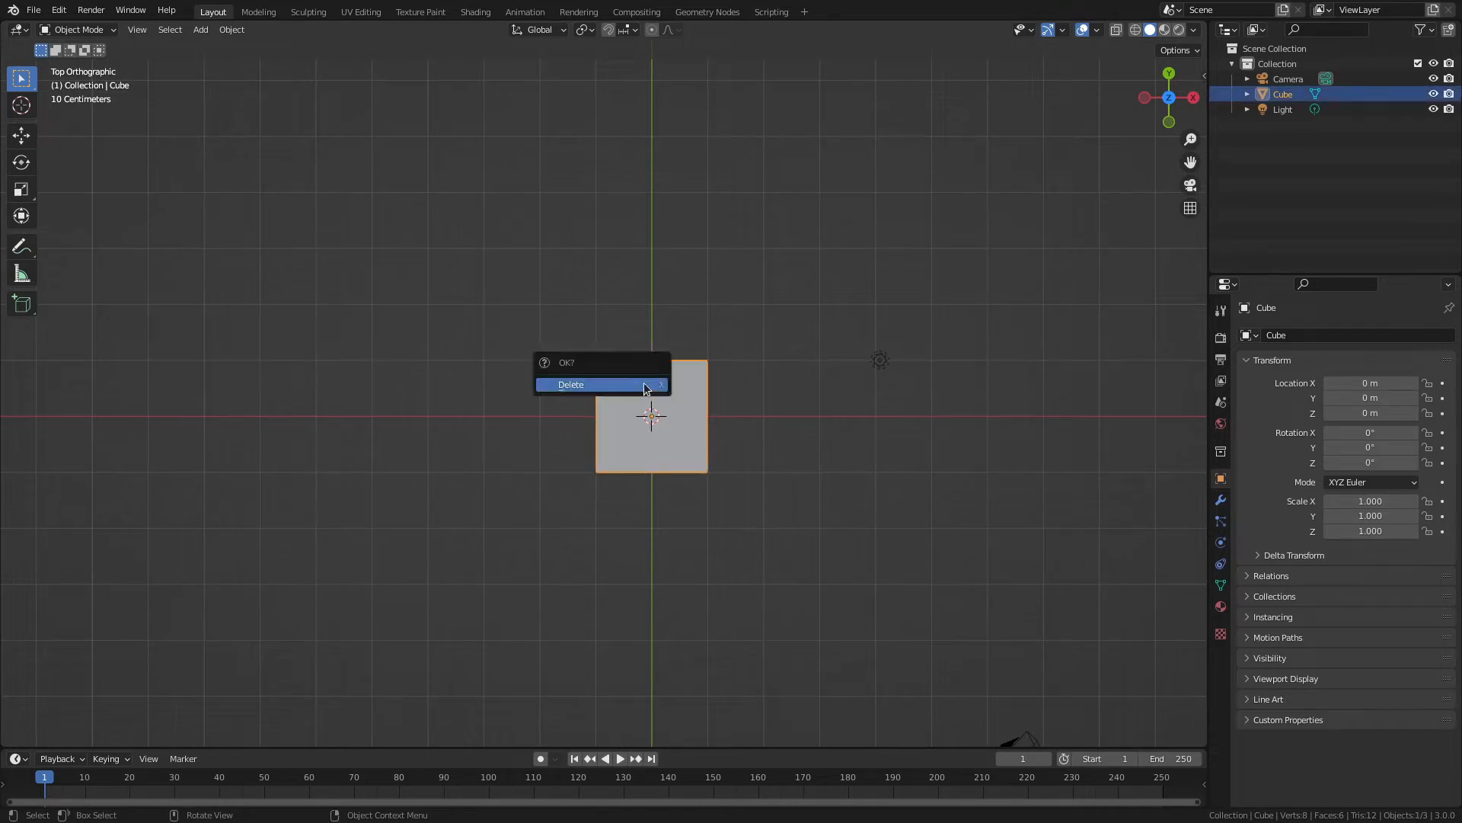
left_click(644, 385)
Add a UV sphere at the origin and scale it uniformly to about 0.24.
key("shift")
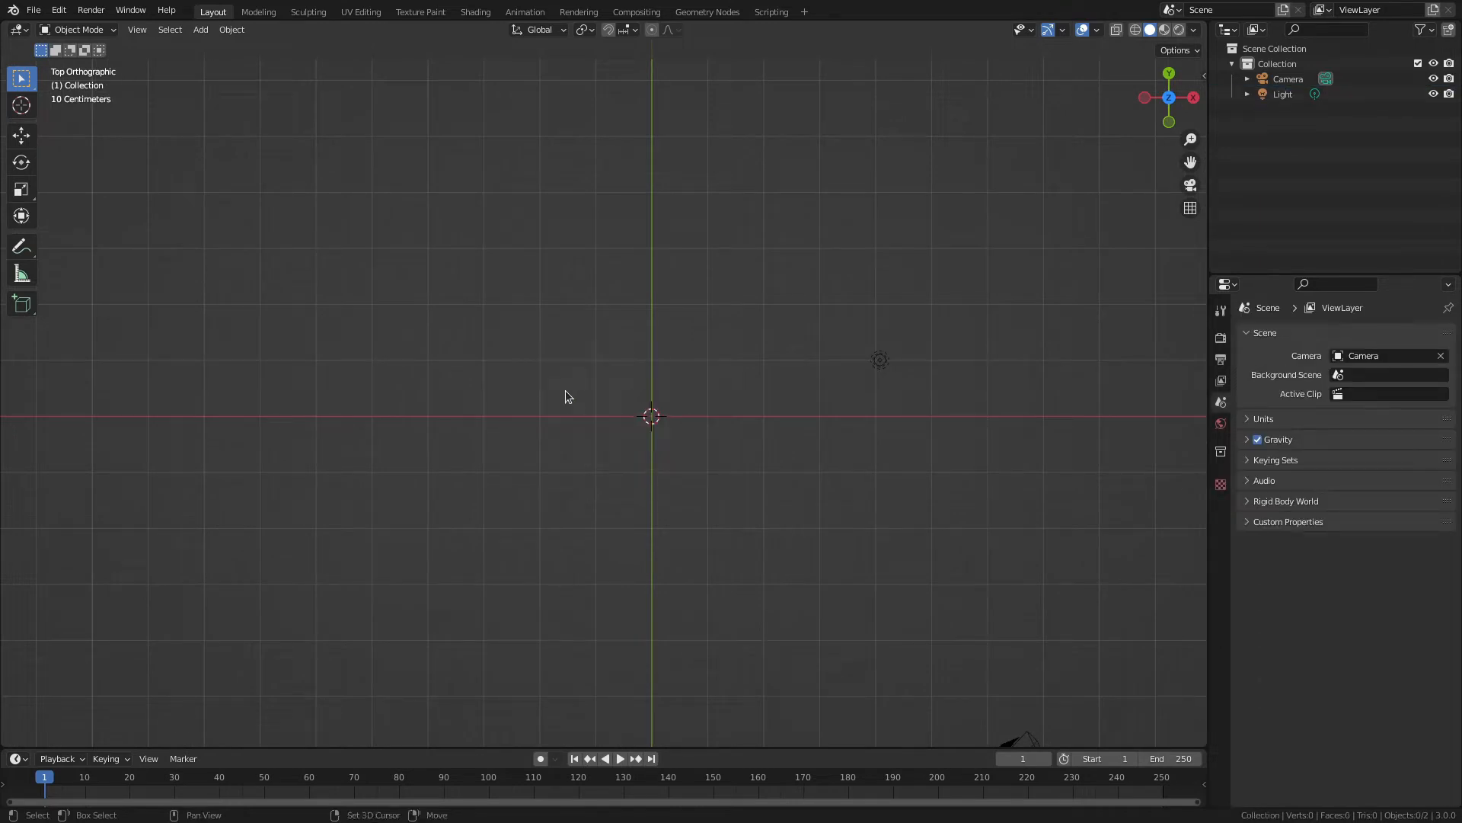
key("shift+a")
mouse_move(565, 393)
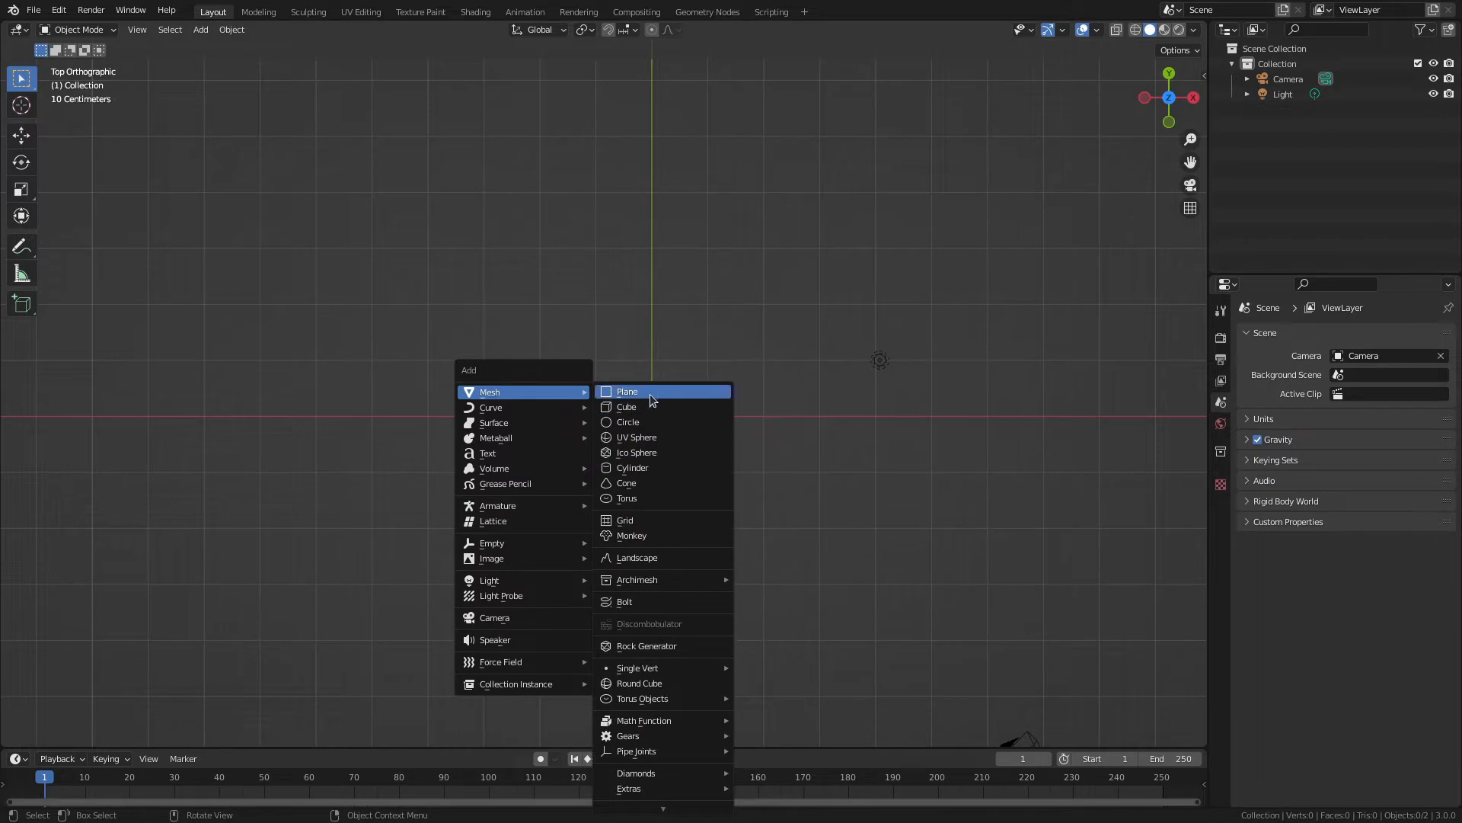
left_click(637, 436)
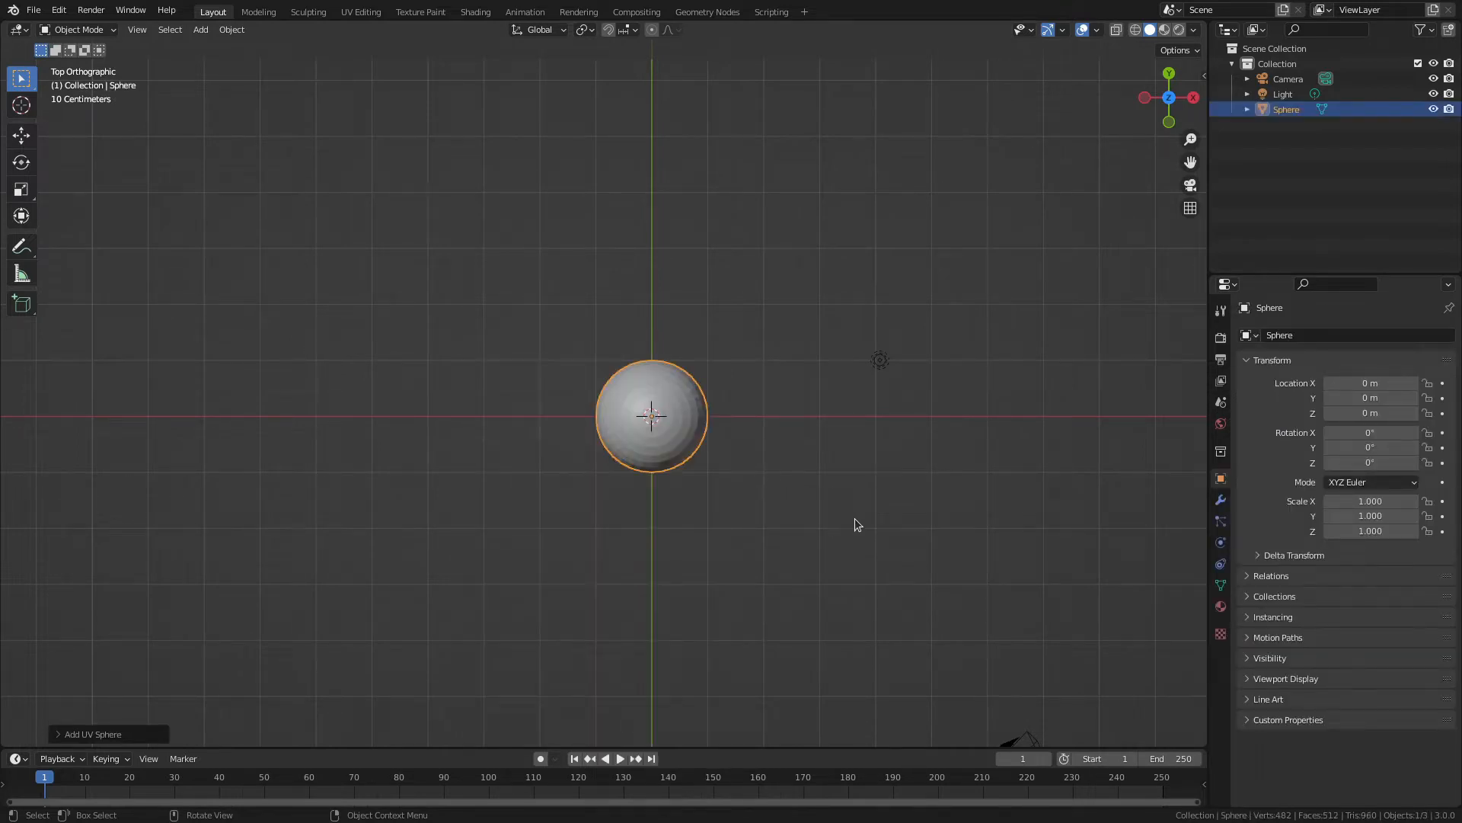
key("s")
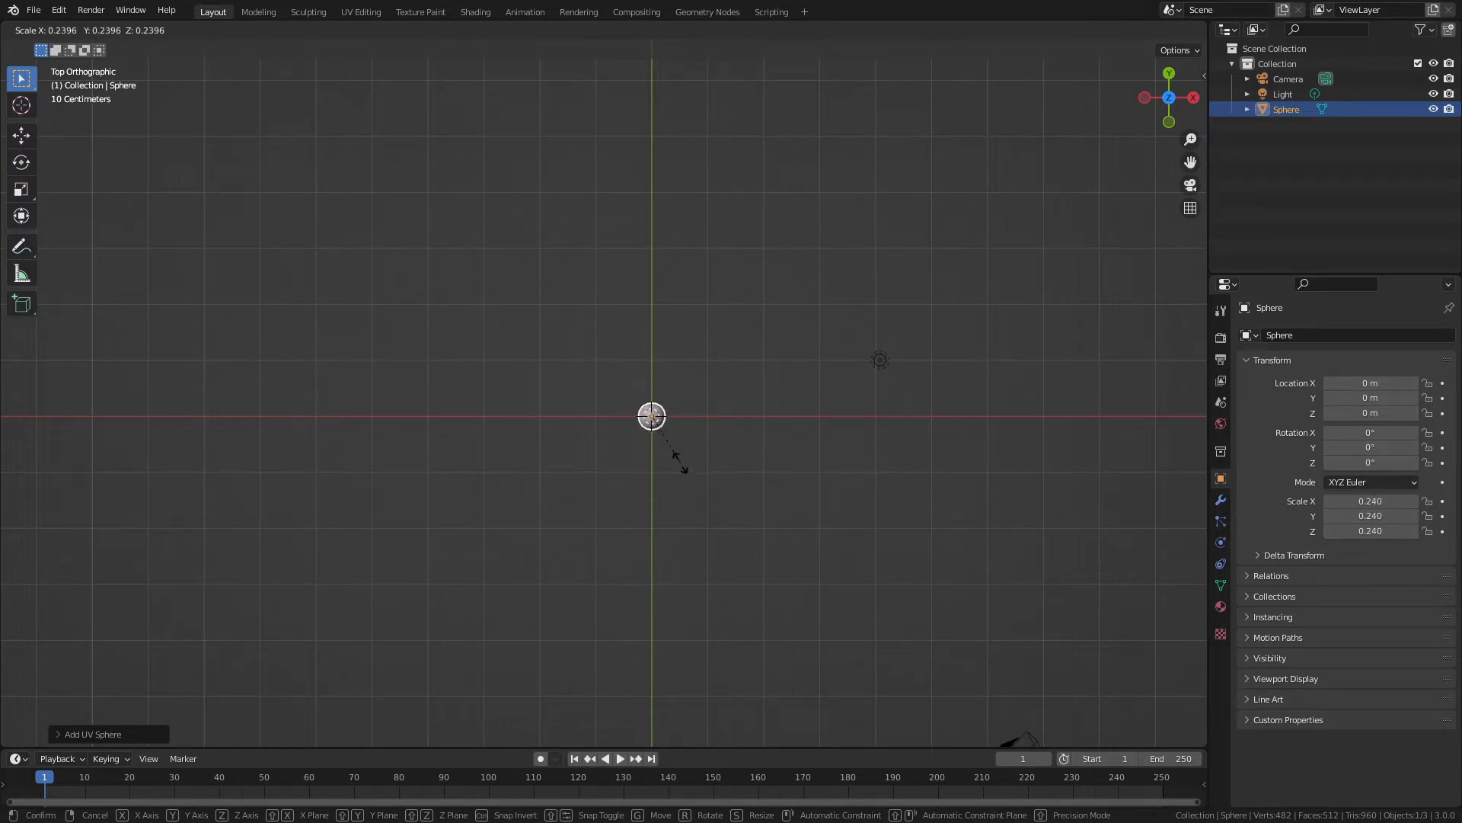
left_click(705, 433)
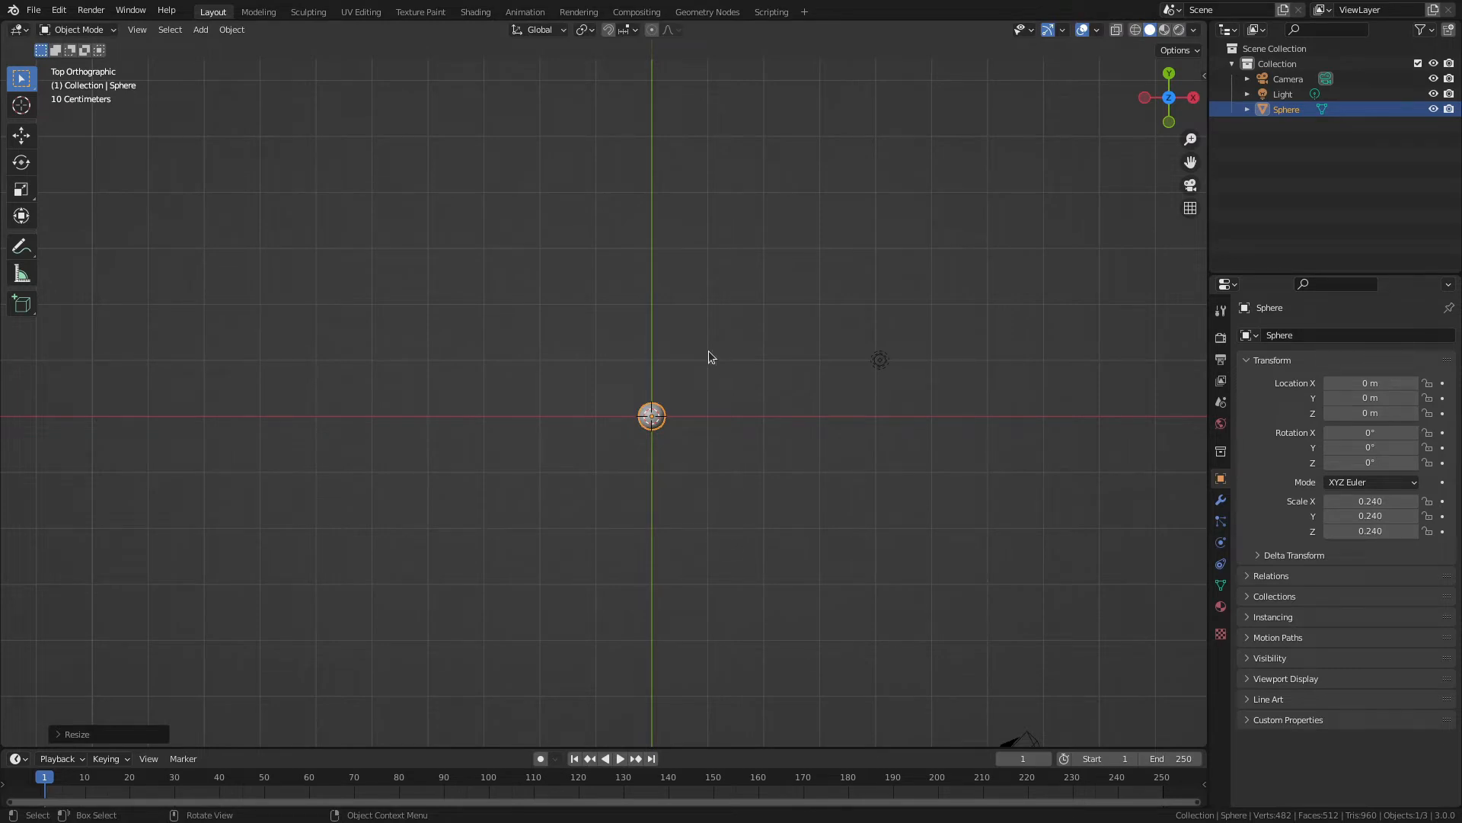
Duplicate the sphere and place the copy on the X axis at X -8 m.
key("shift+d")
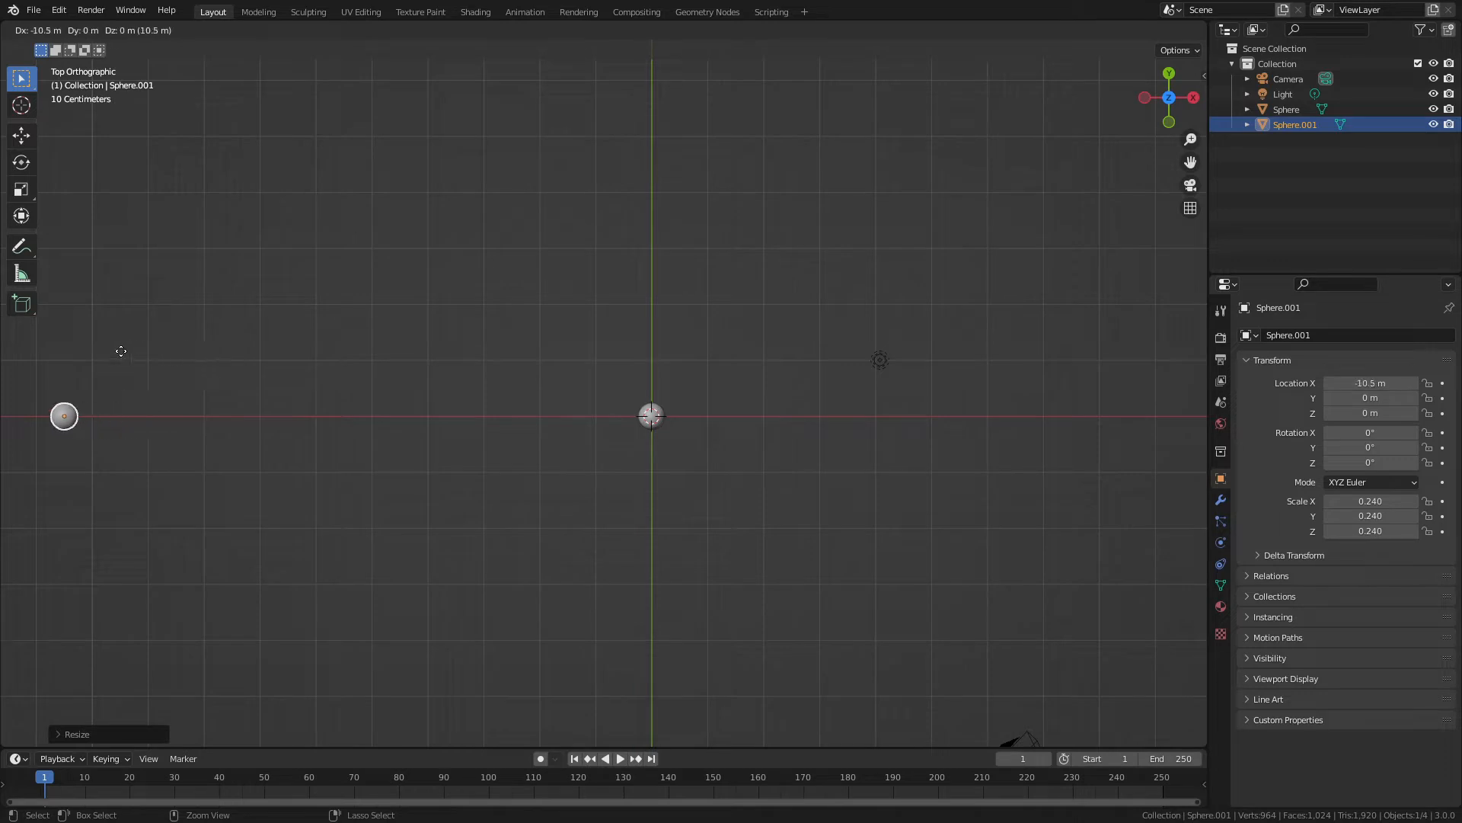
left_click(98, 356)
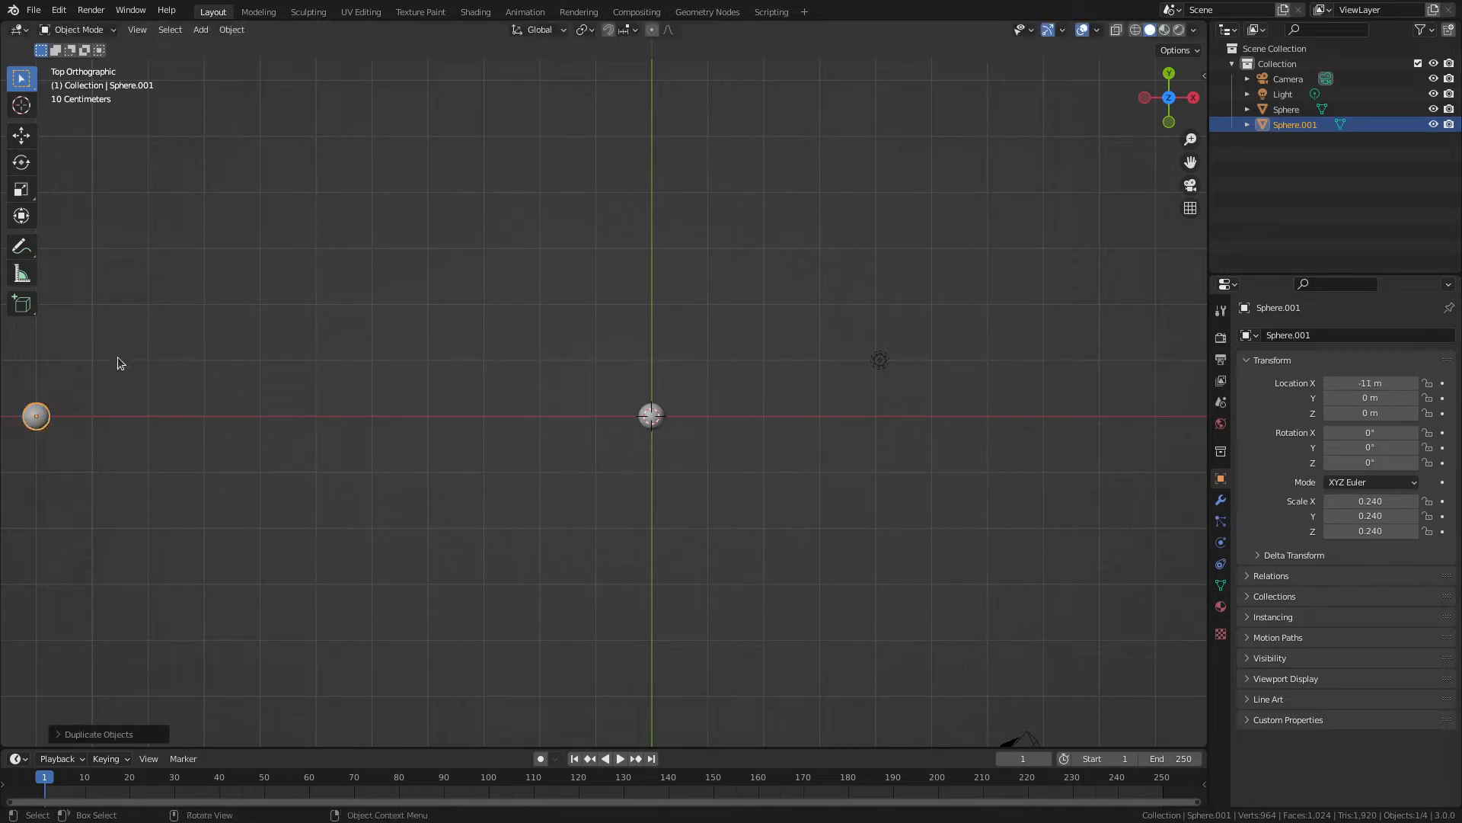
middle_click_drag(121, 355, 363, 364, "shift")
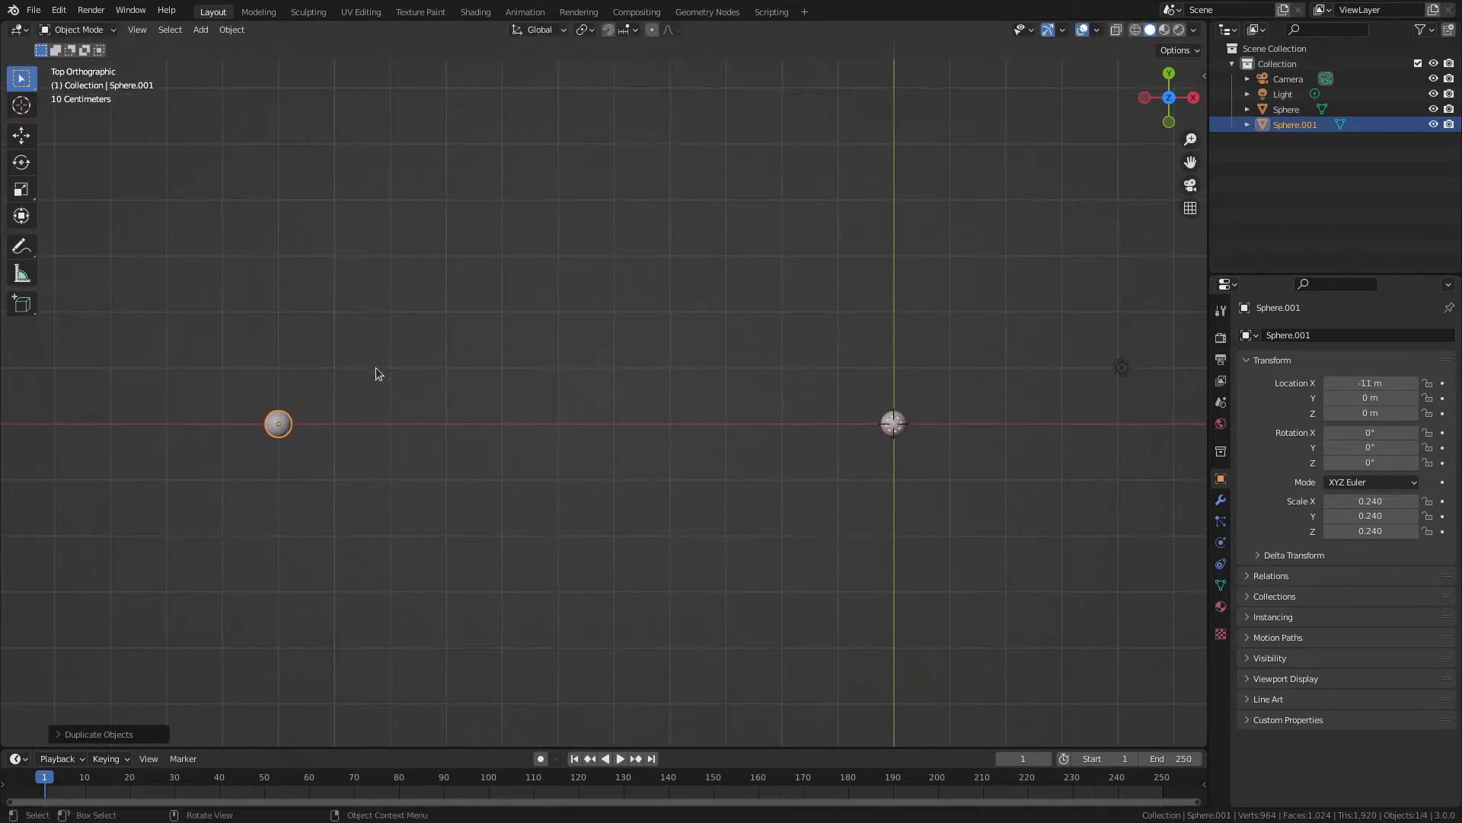
scroll(377, 367, "up", 1)
middle_click_drag(517, 400, 503, 384, "shift")
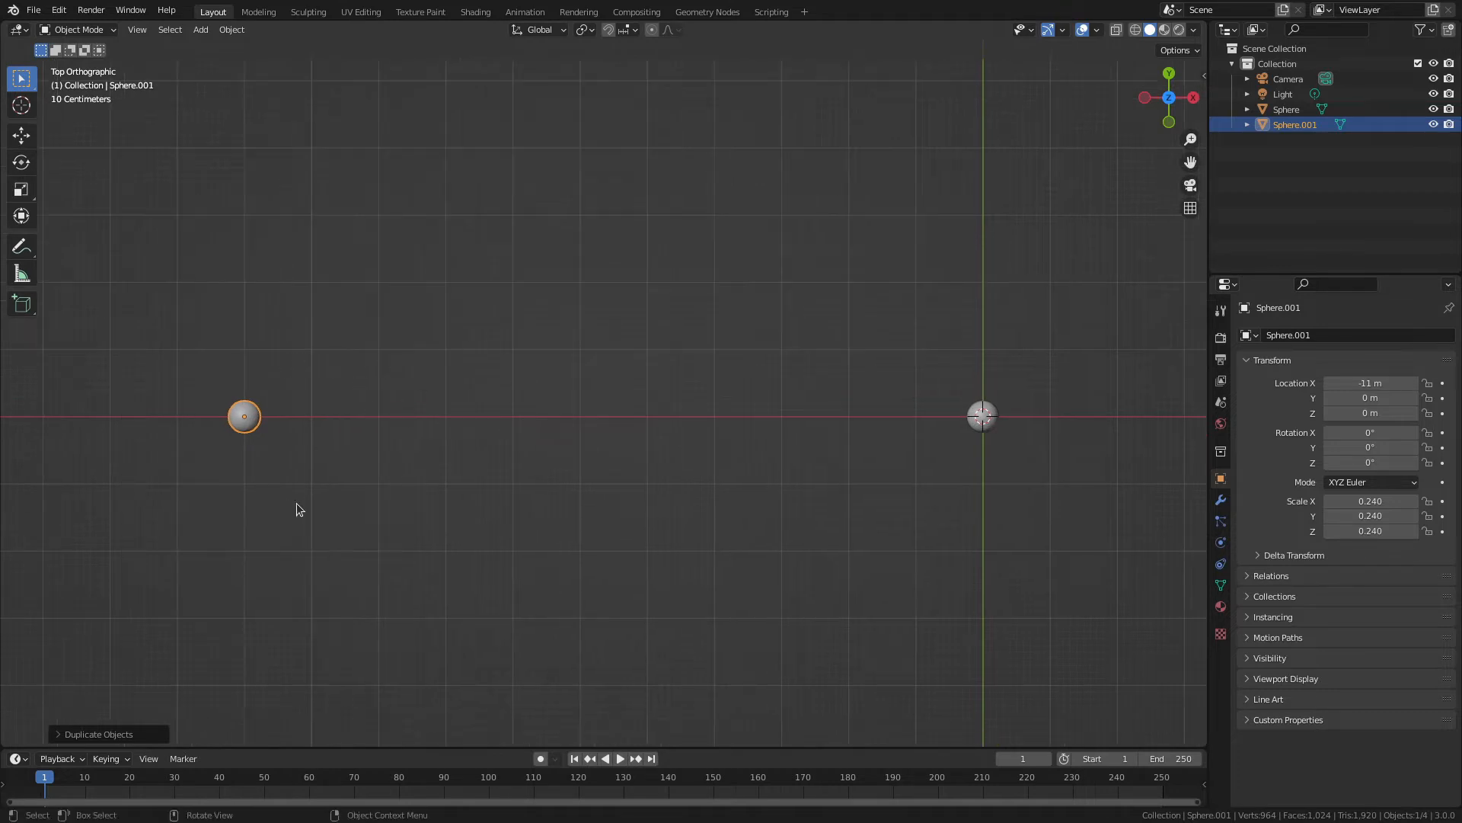
key("g")
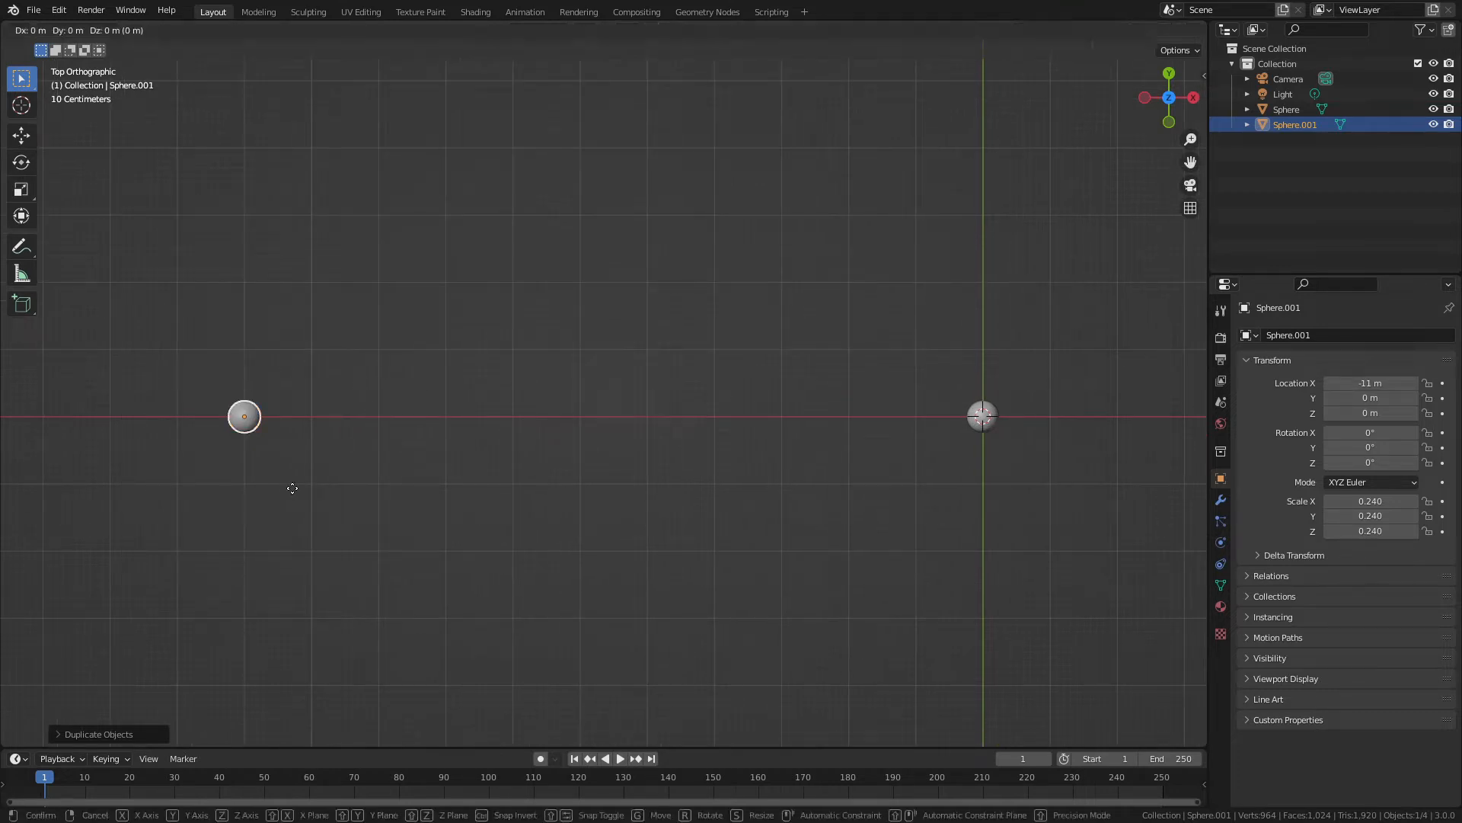
left_click(490, 487)
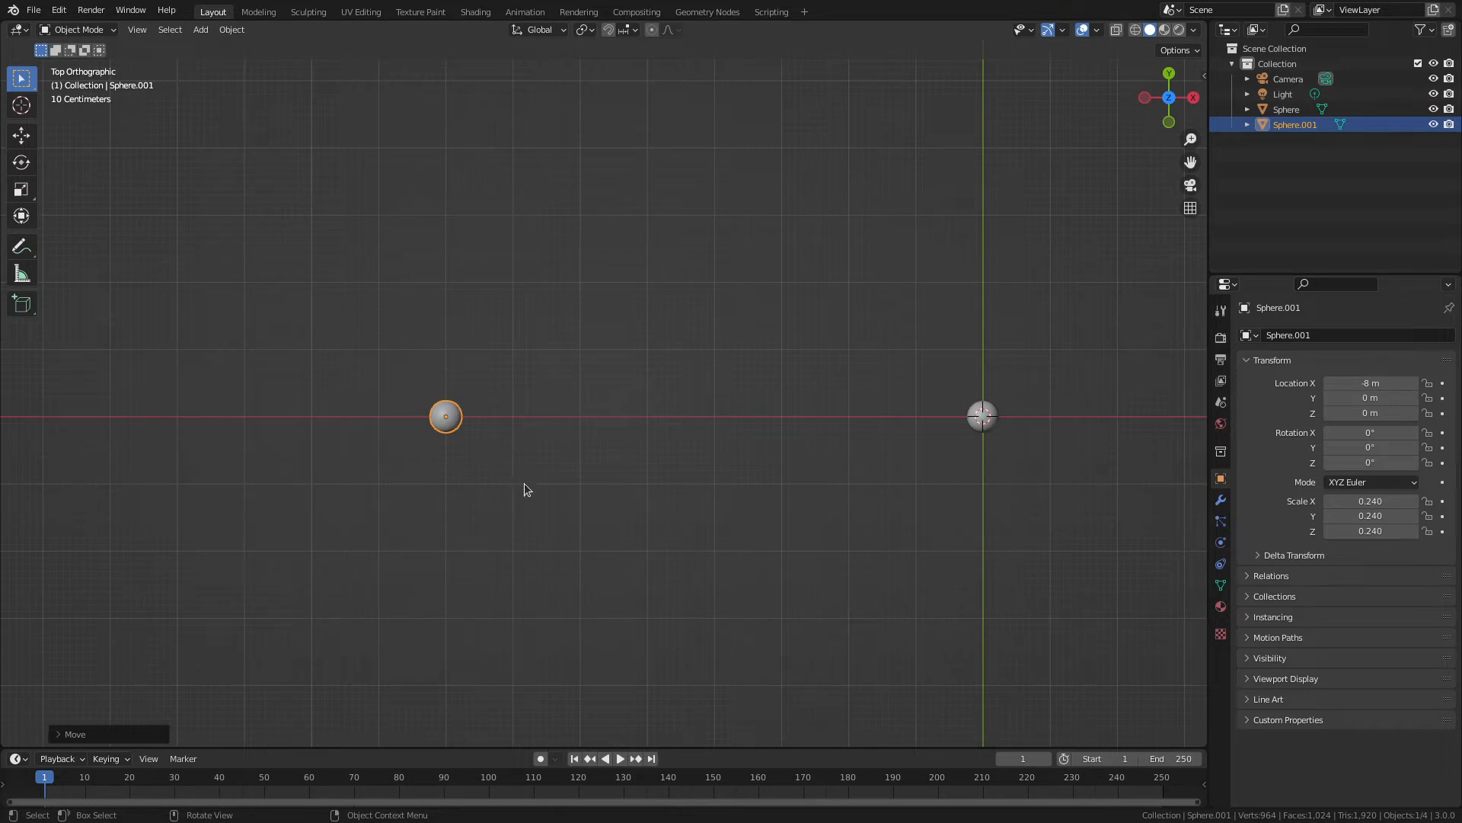
Select both spheres, set the transform pivot point to Median Point and try rotating them around it.
key("b")
left_click_drag(415, 357, 986, 491)
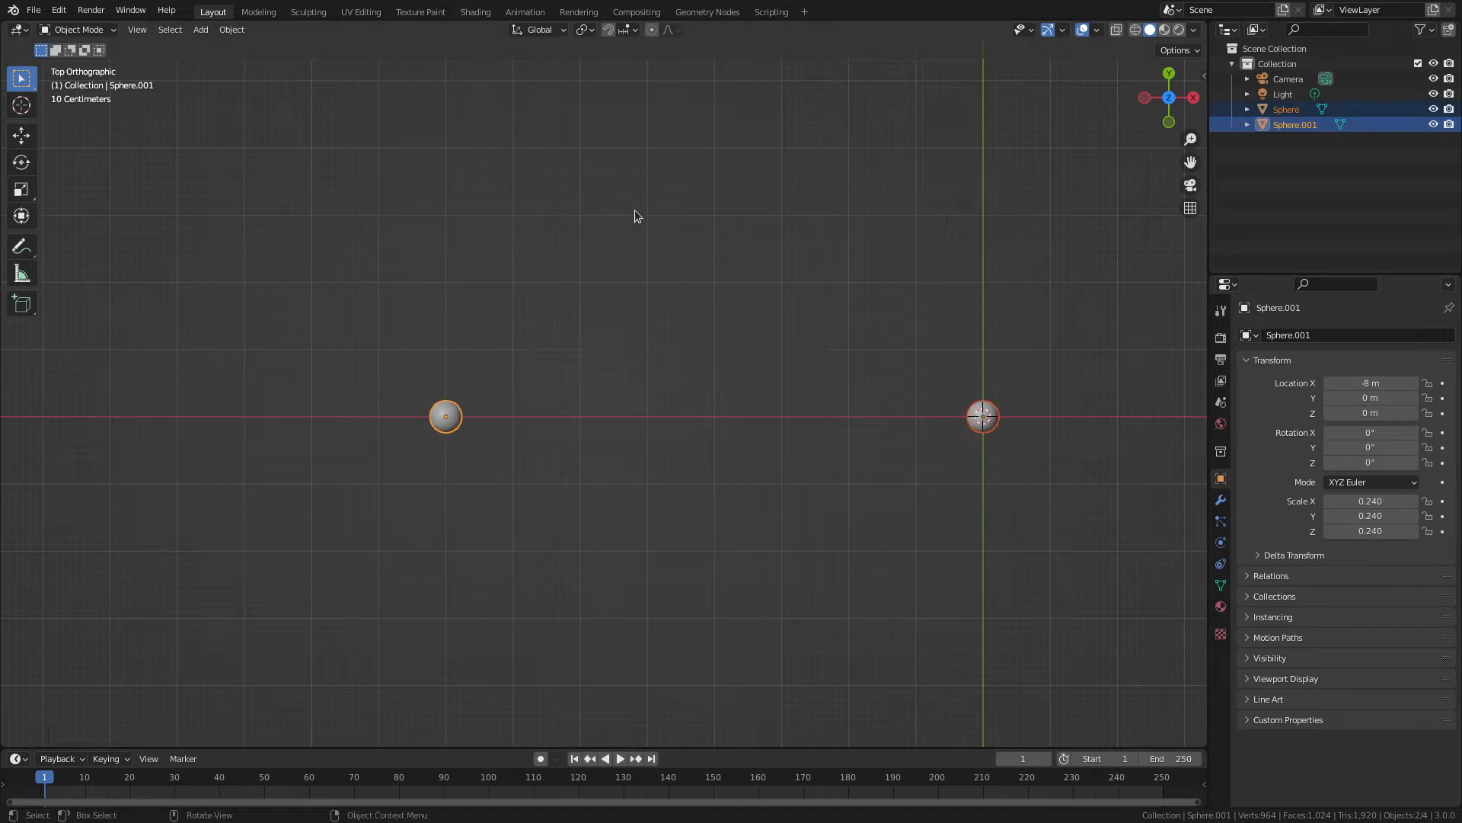
left_click(593, 32)
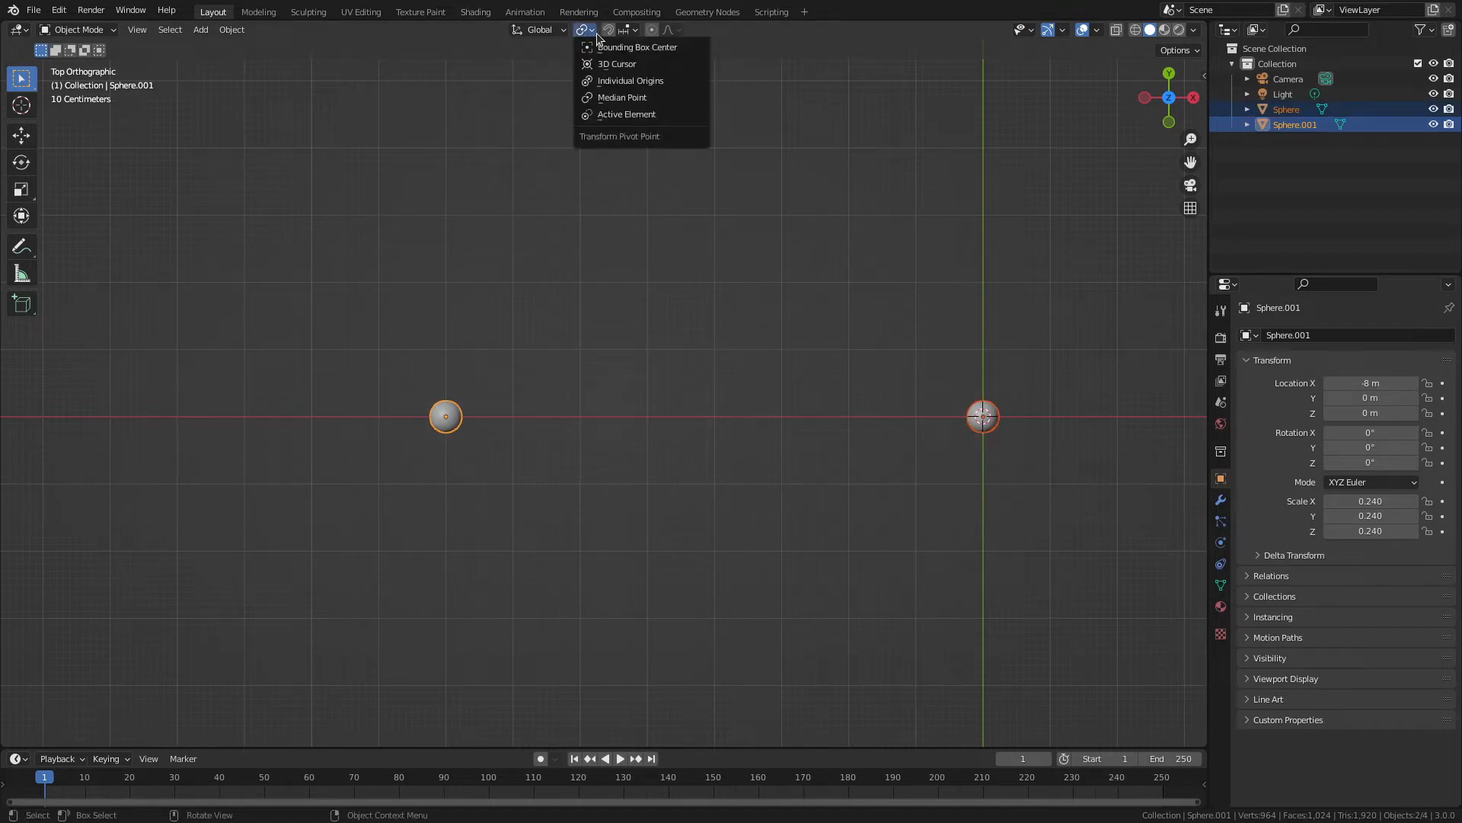
left_click(602, 97)
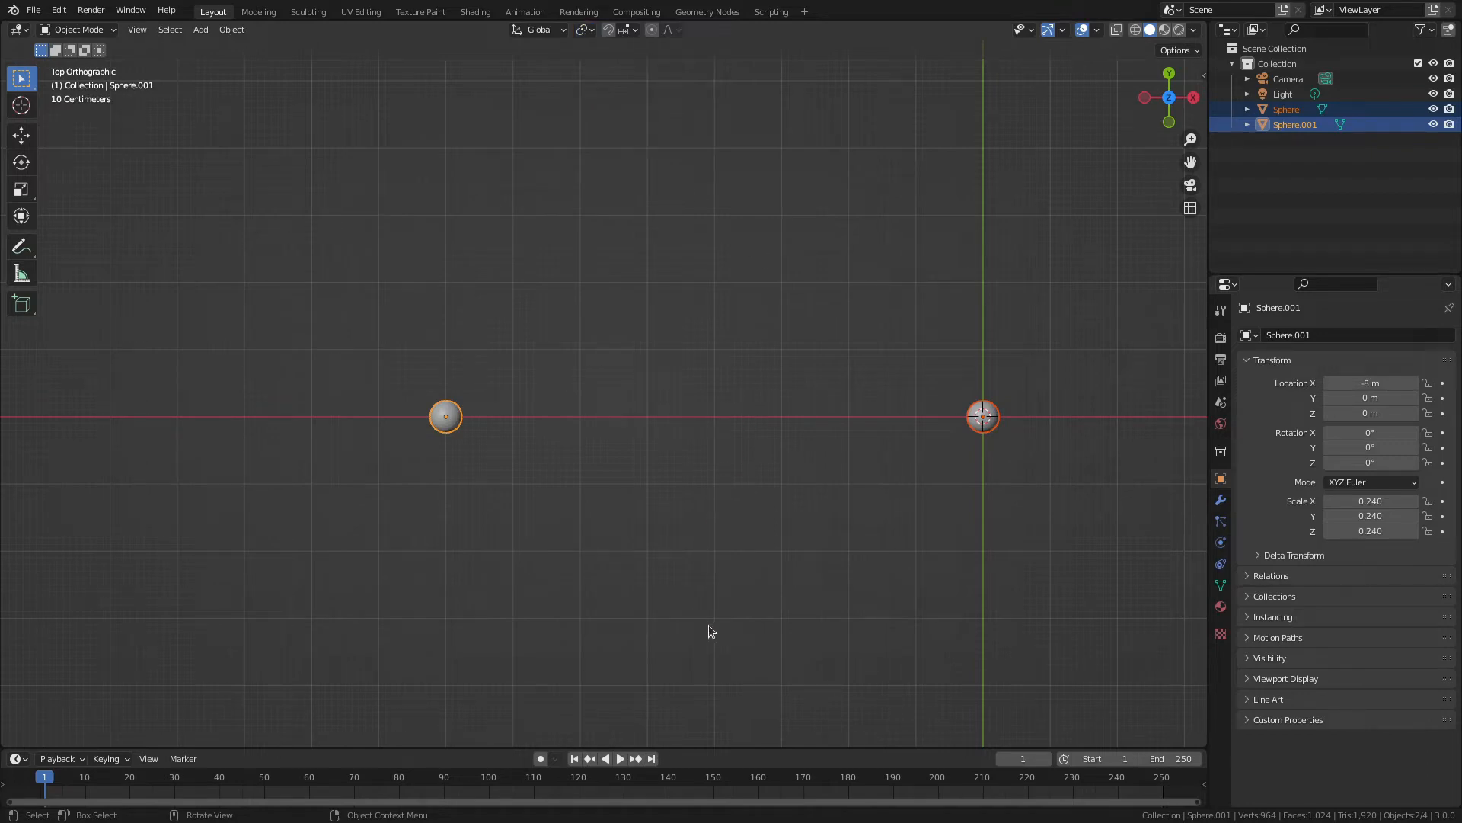
key("r")
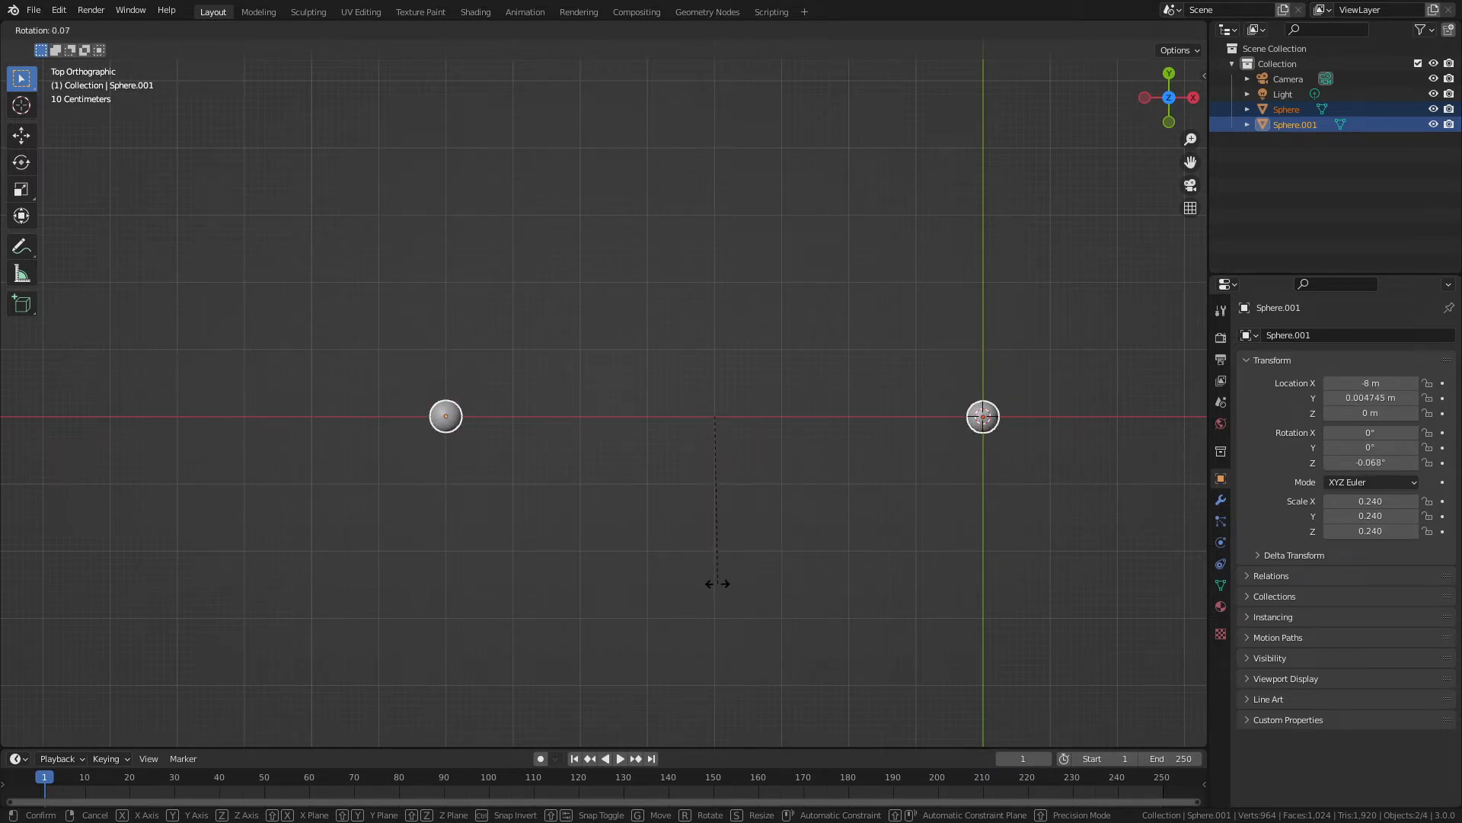
right_click(796, 568)
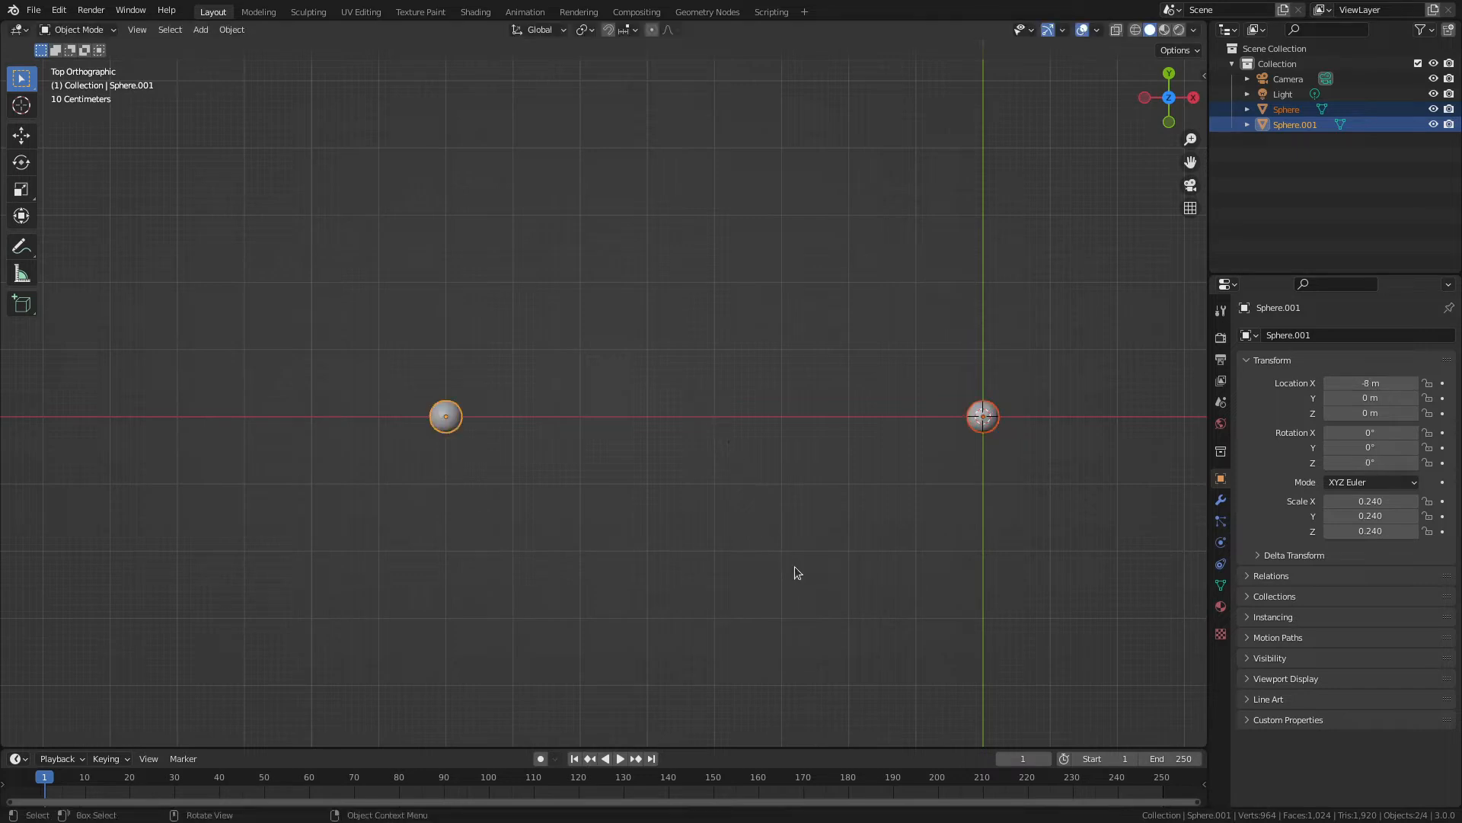
Duplicate the sphere at X -8 m twice, placing the copies at Y 1 m and Y -1 m.
left_click(724, 473)
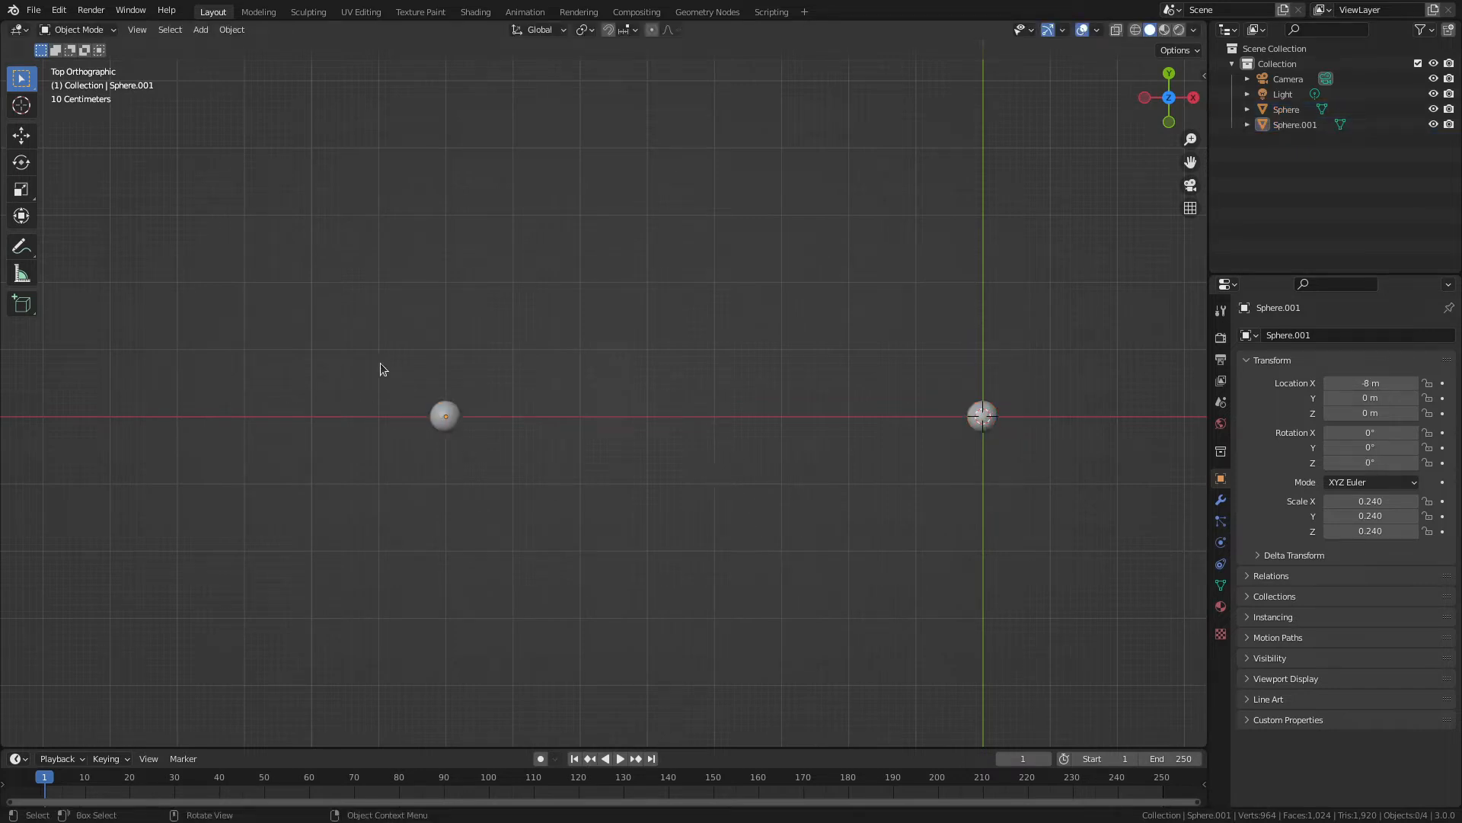
left_click_drag(397, 358, 521, 510)
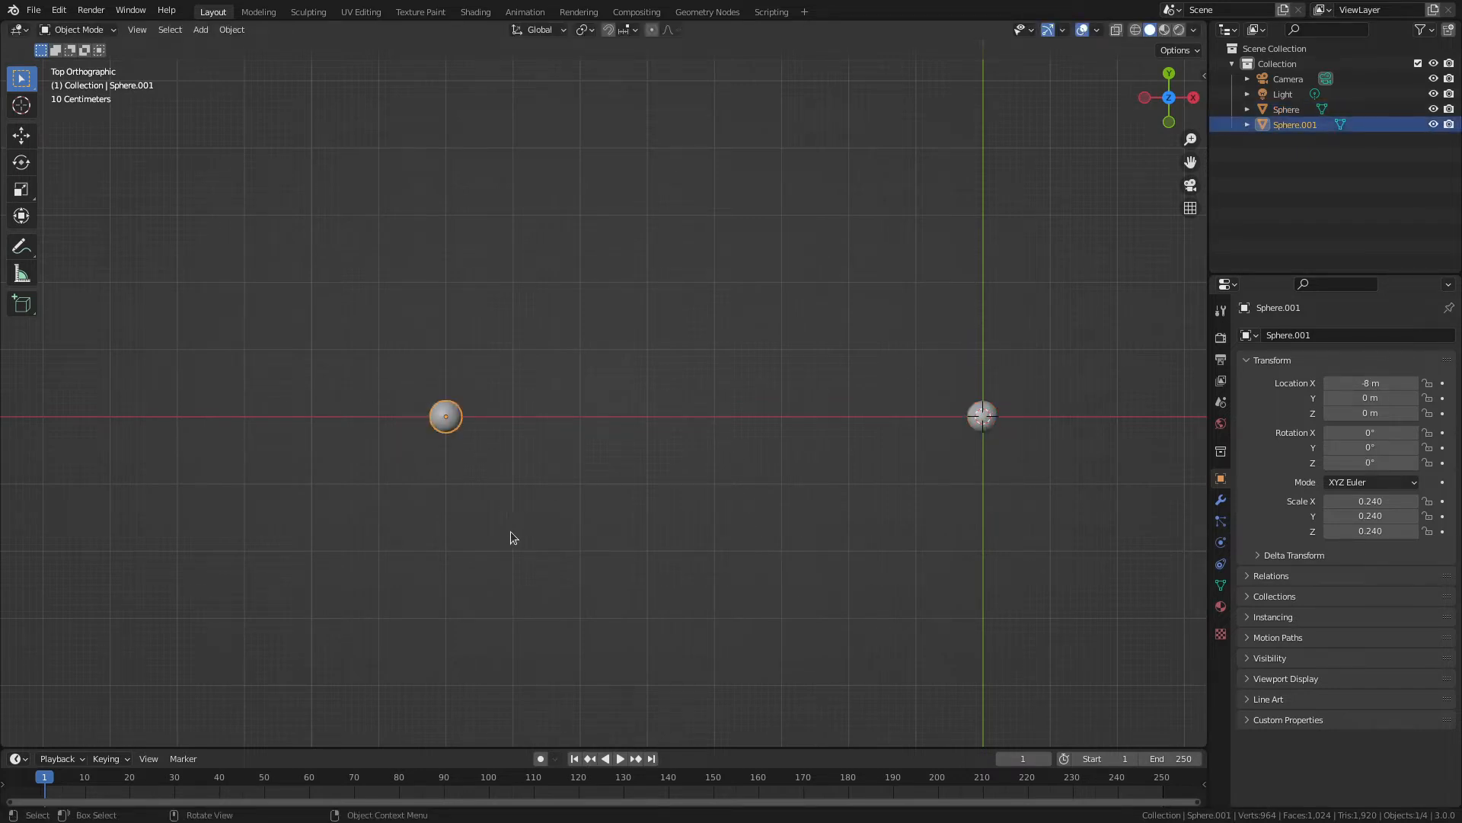
key("shift+d")
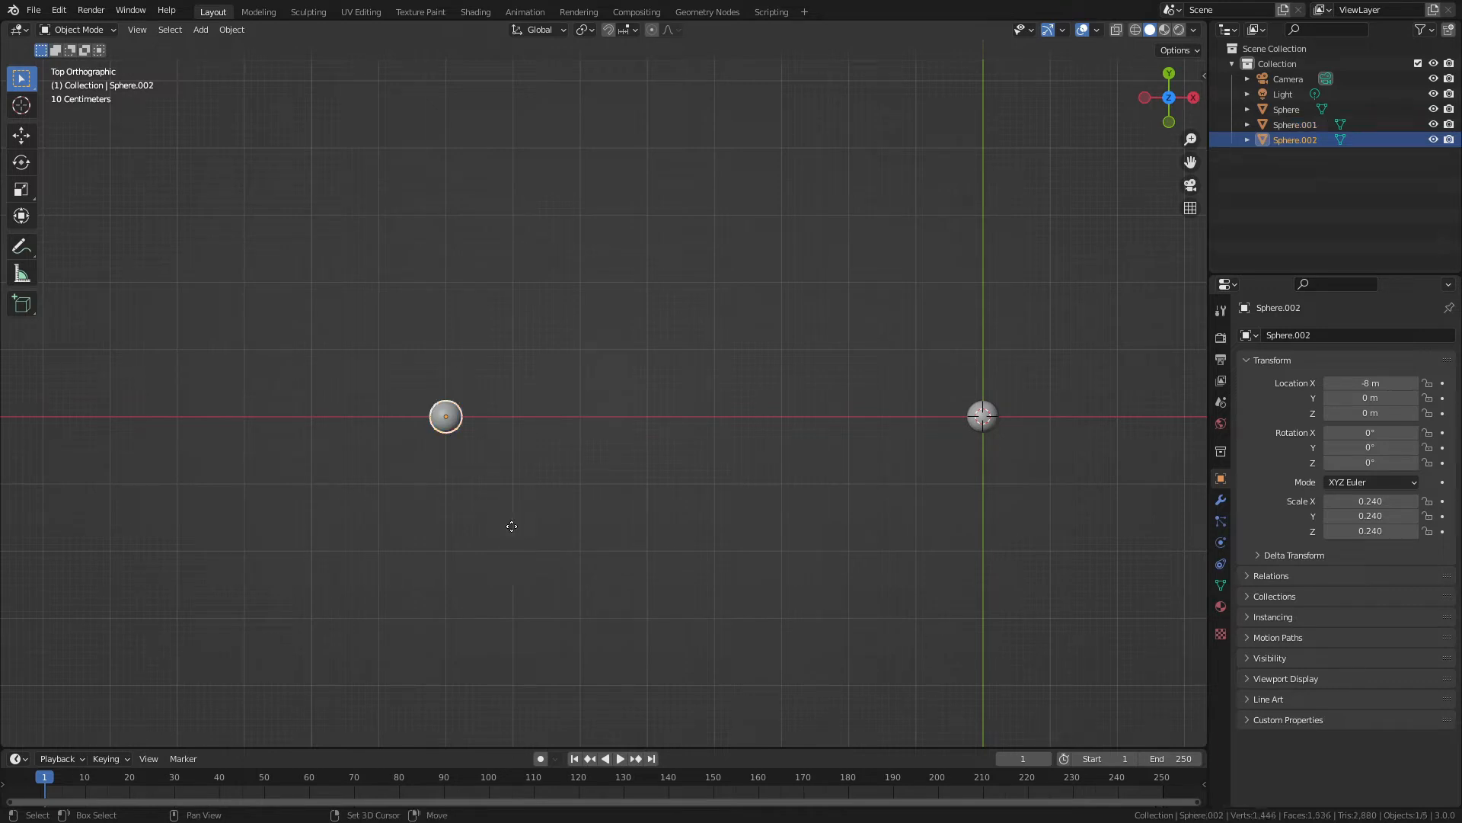
left_click(511, 459)
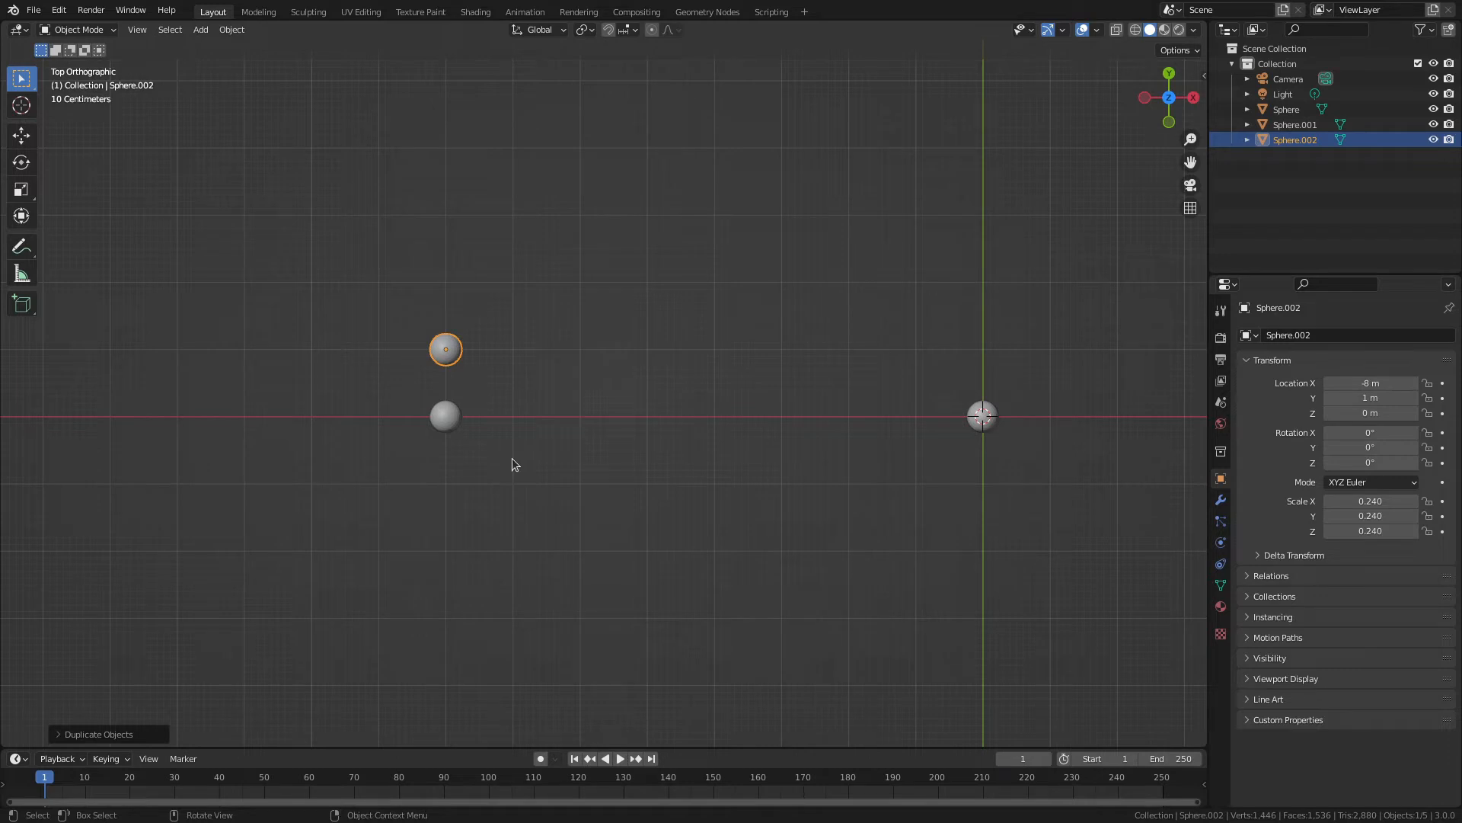
key("shift+d")
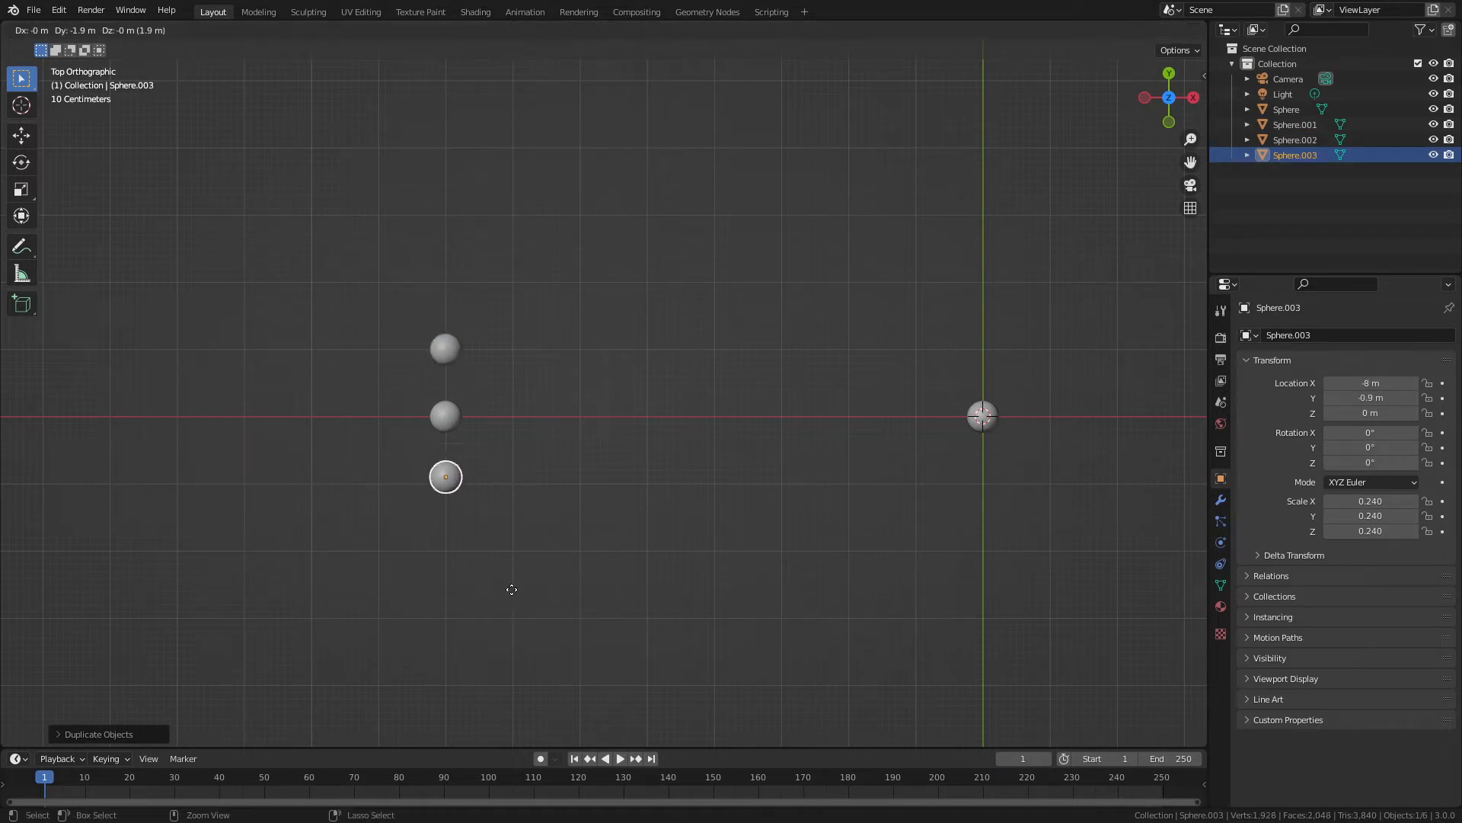
left_click(519, 515)
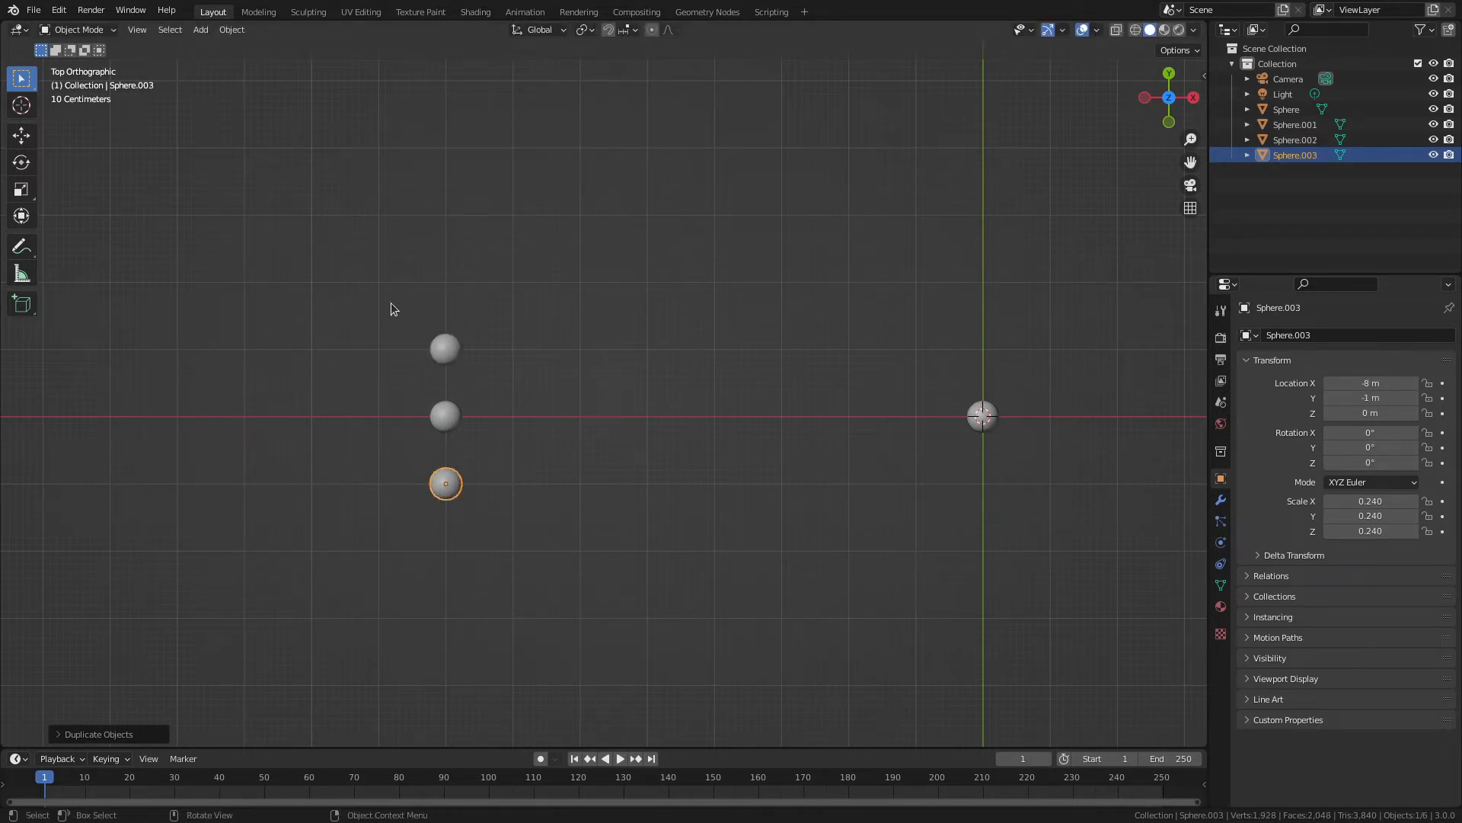
Try rotating the origin sphere together with the two spheres at Y 1 m and Y -1 m around their median point.
left_click_drag(399, 315, 476, 364, "shift")
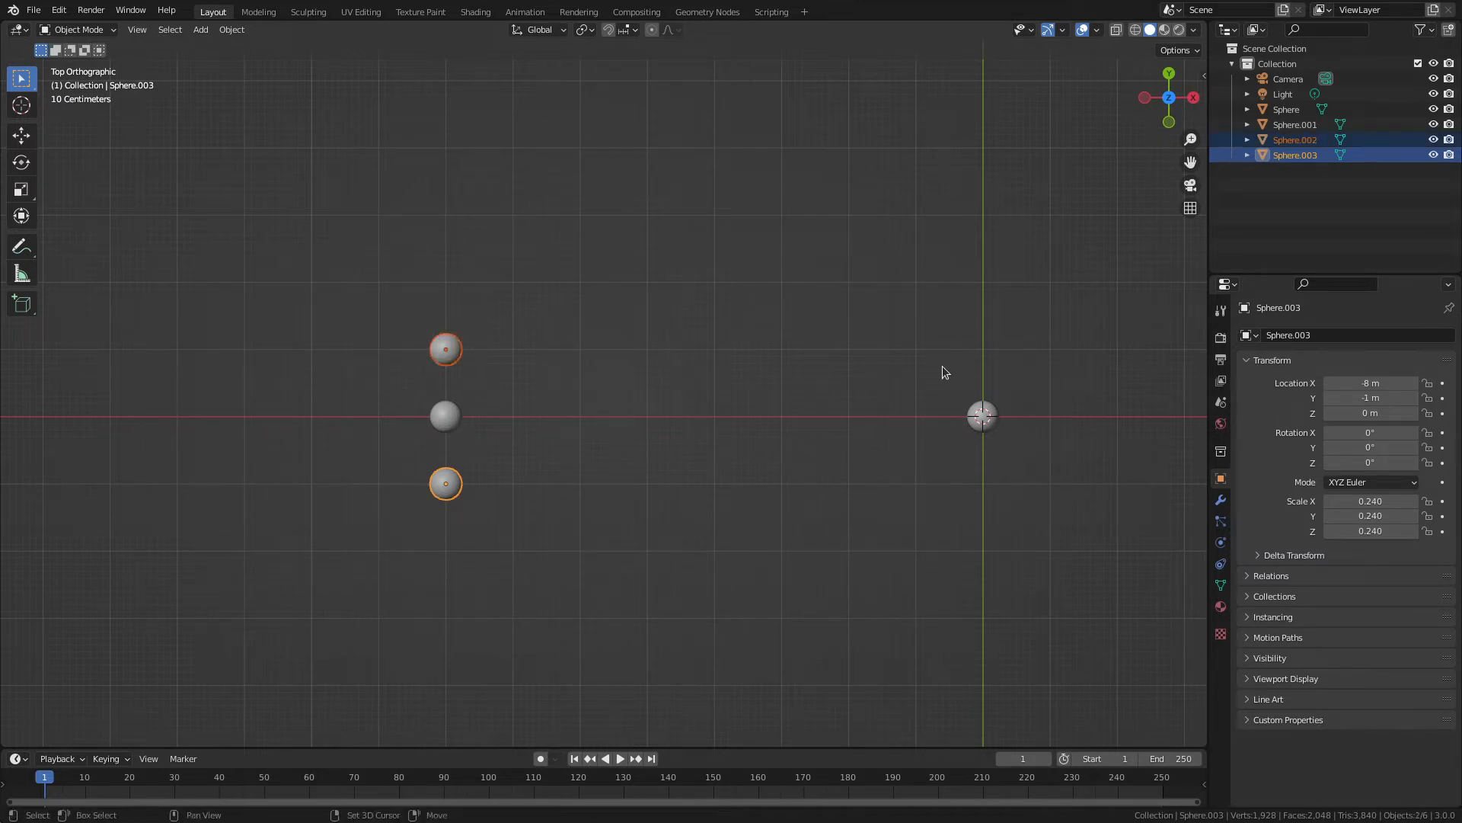
left_click_drag(943, 367, 1061, 467, "shift")
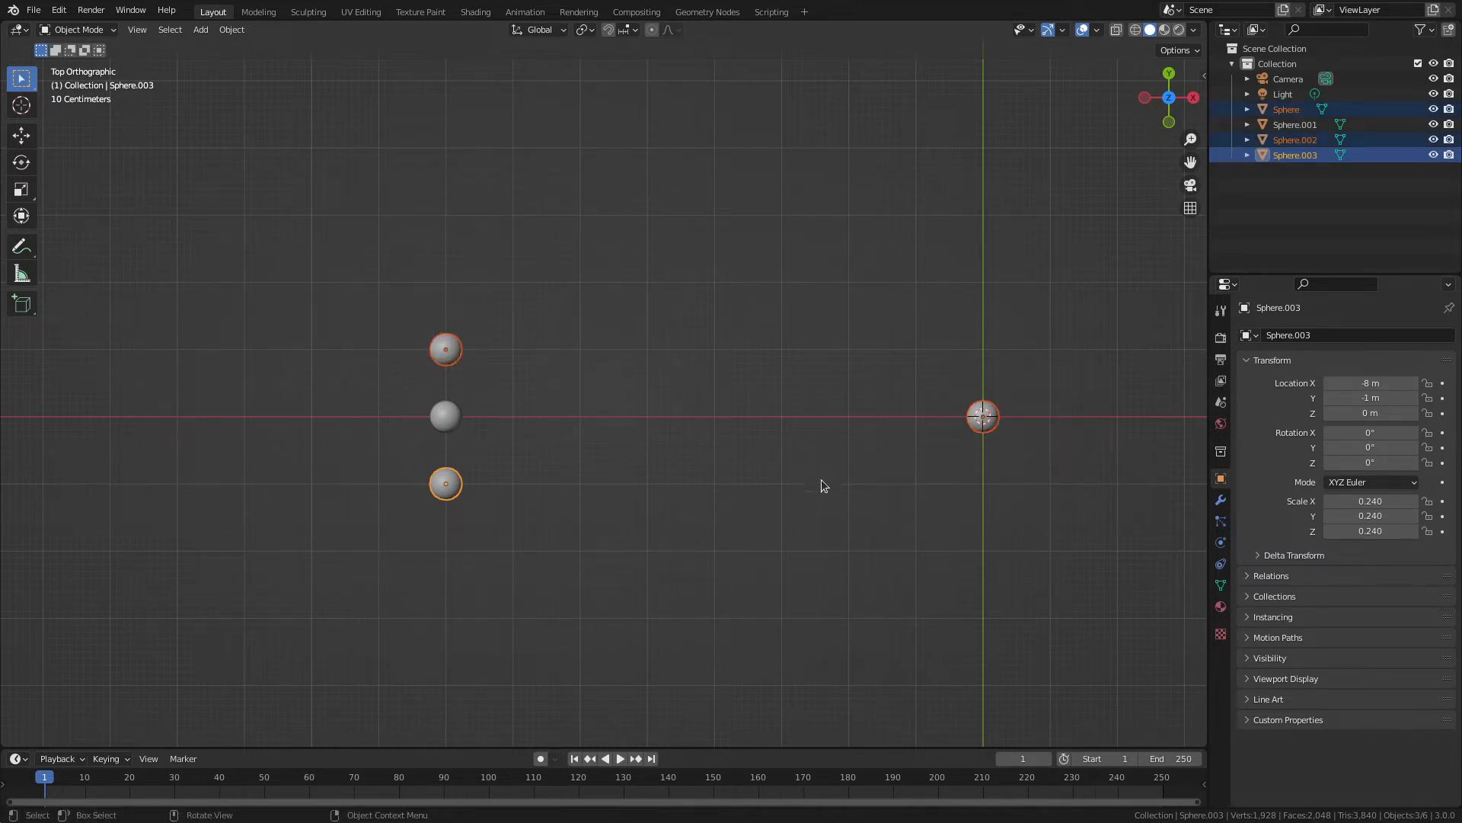
key("r")
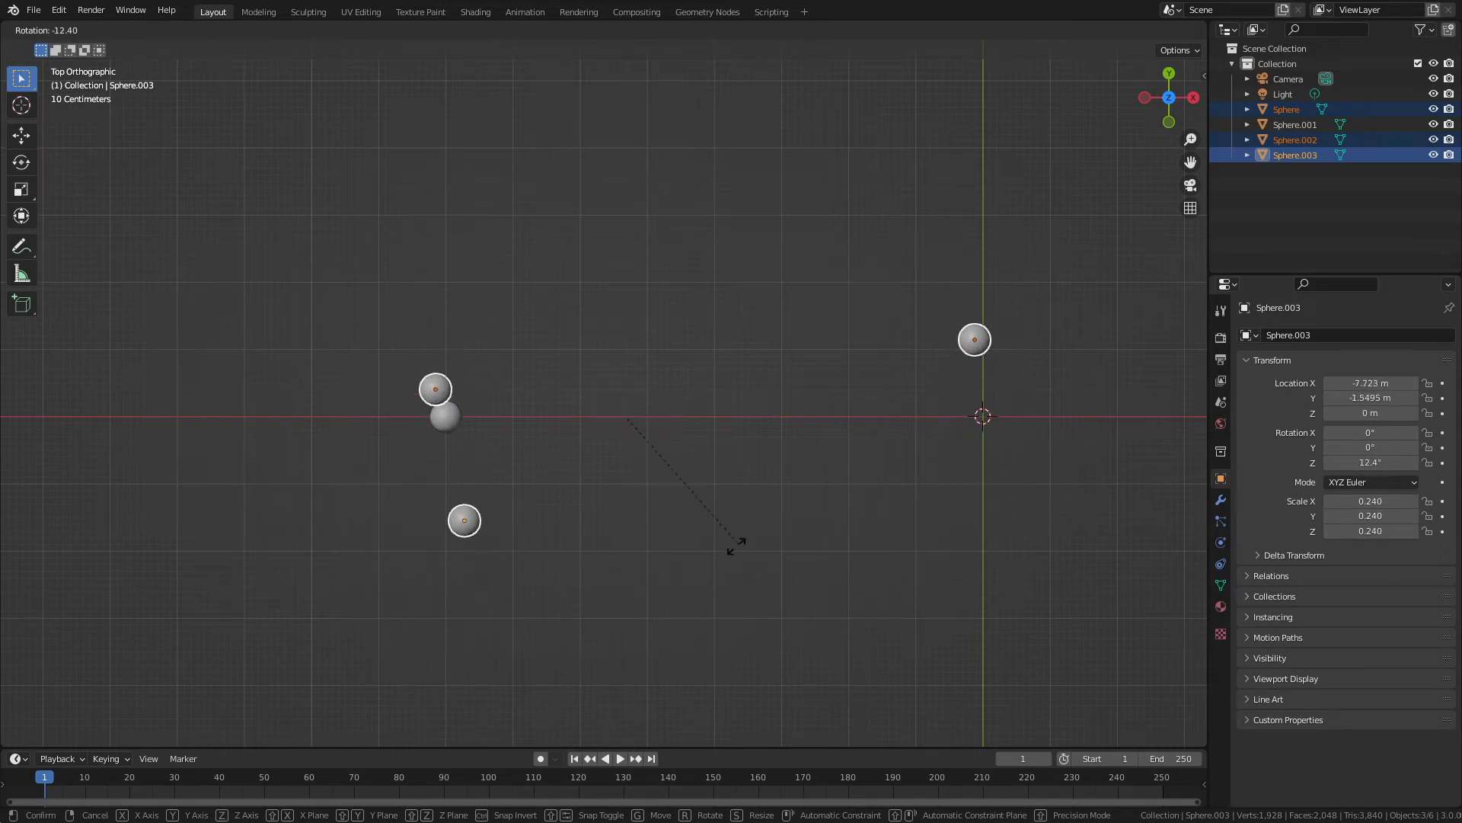
key("Escape")
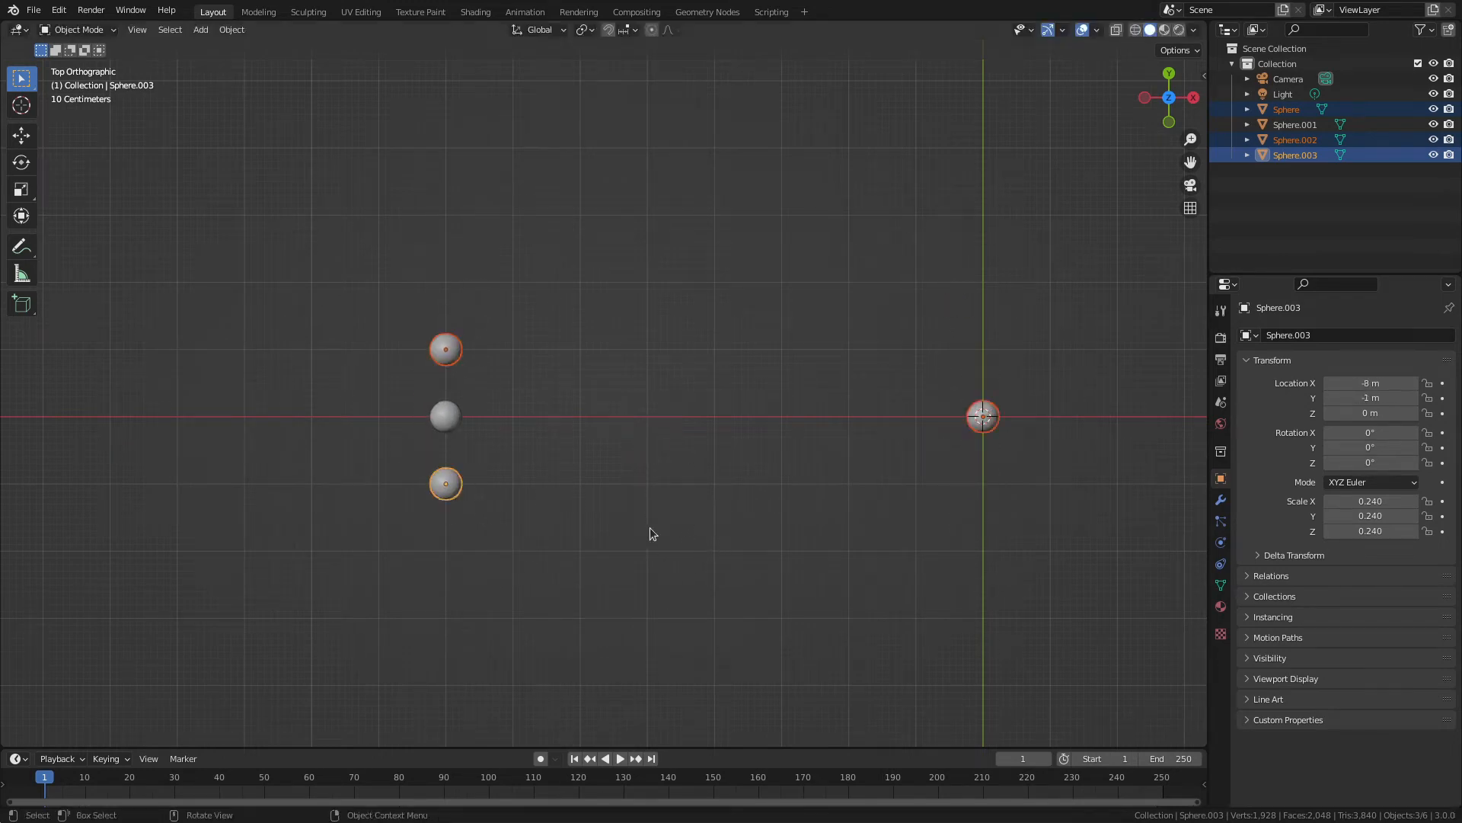
Select all four spheres and try rotating them around their shared median point.
left_click_drag(368, 267, 1147, 599)
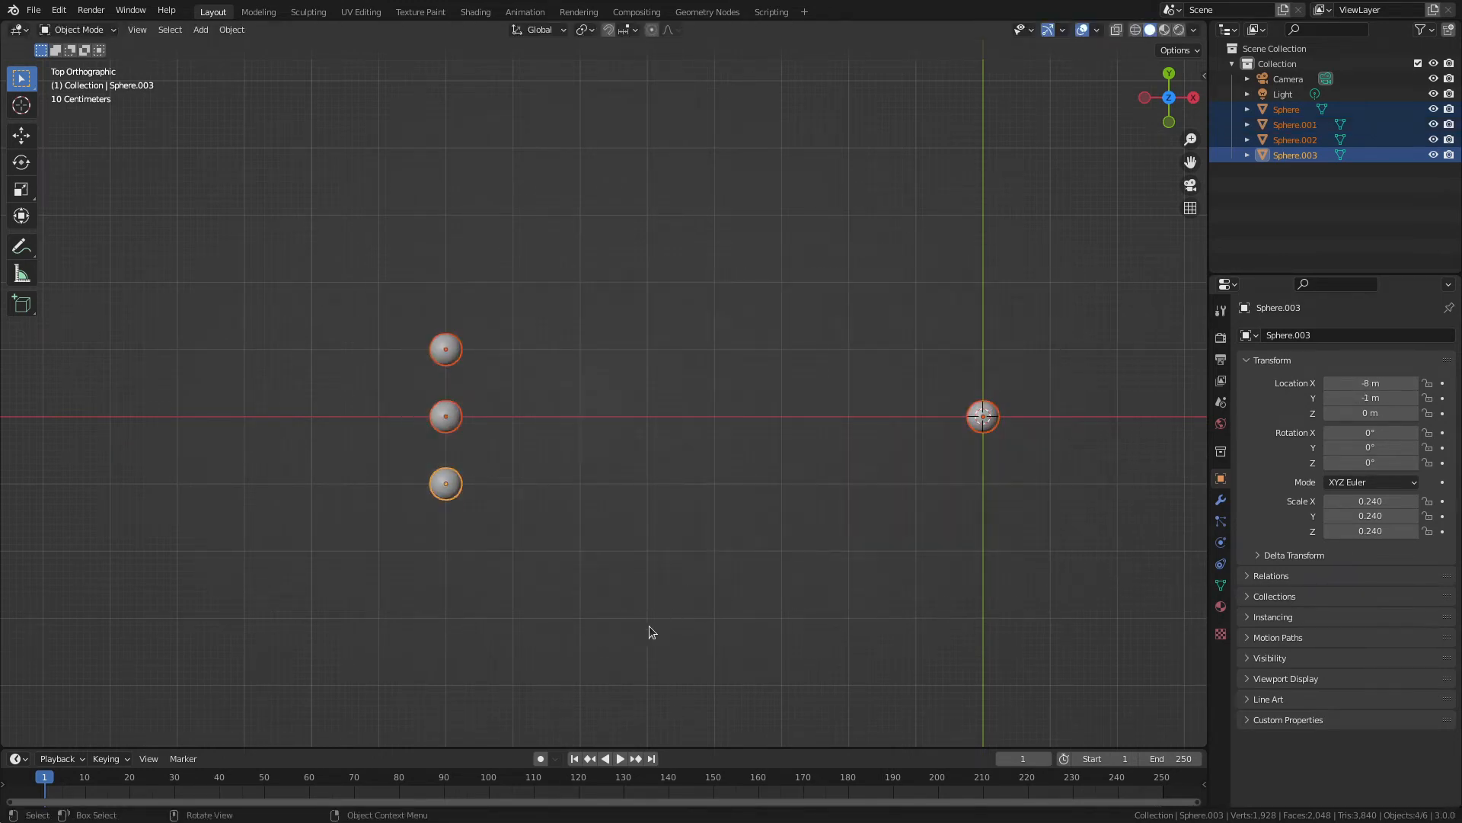
key("r")
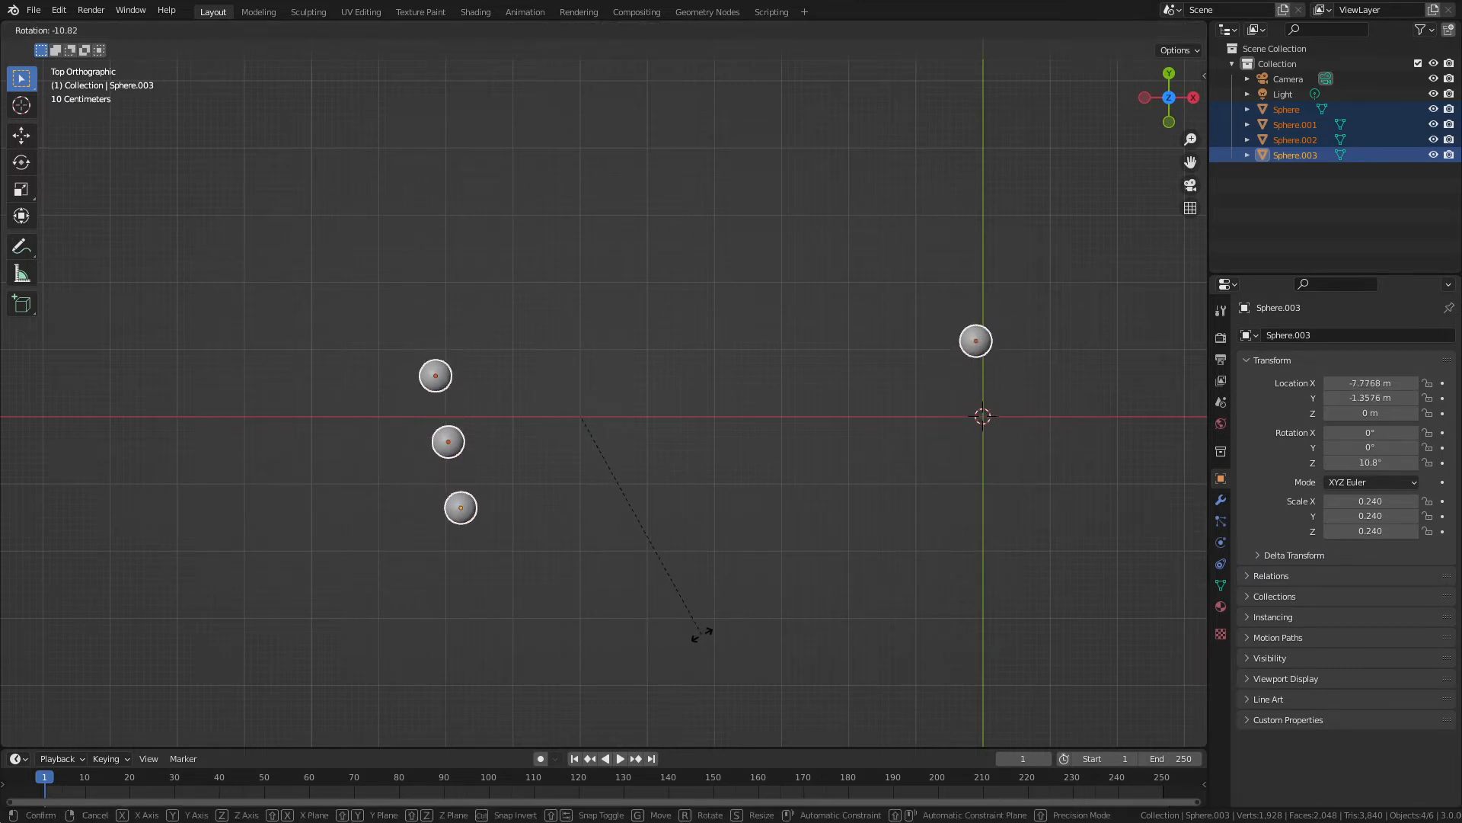
key("Escape")
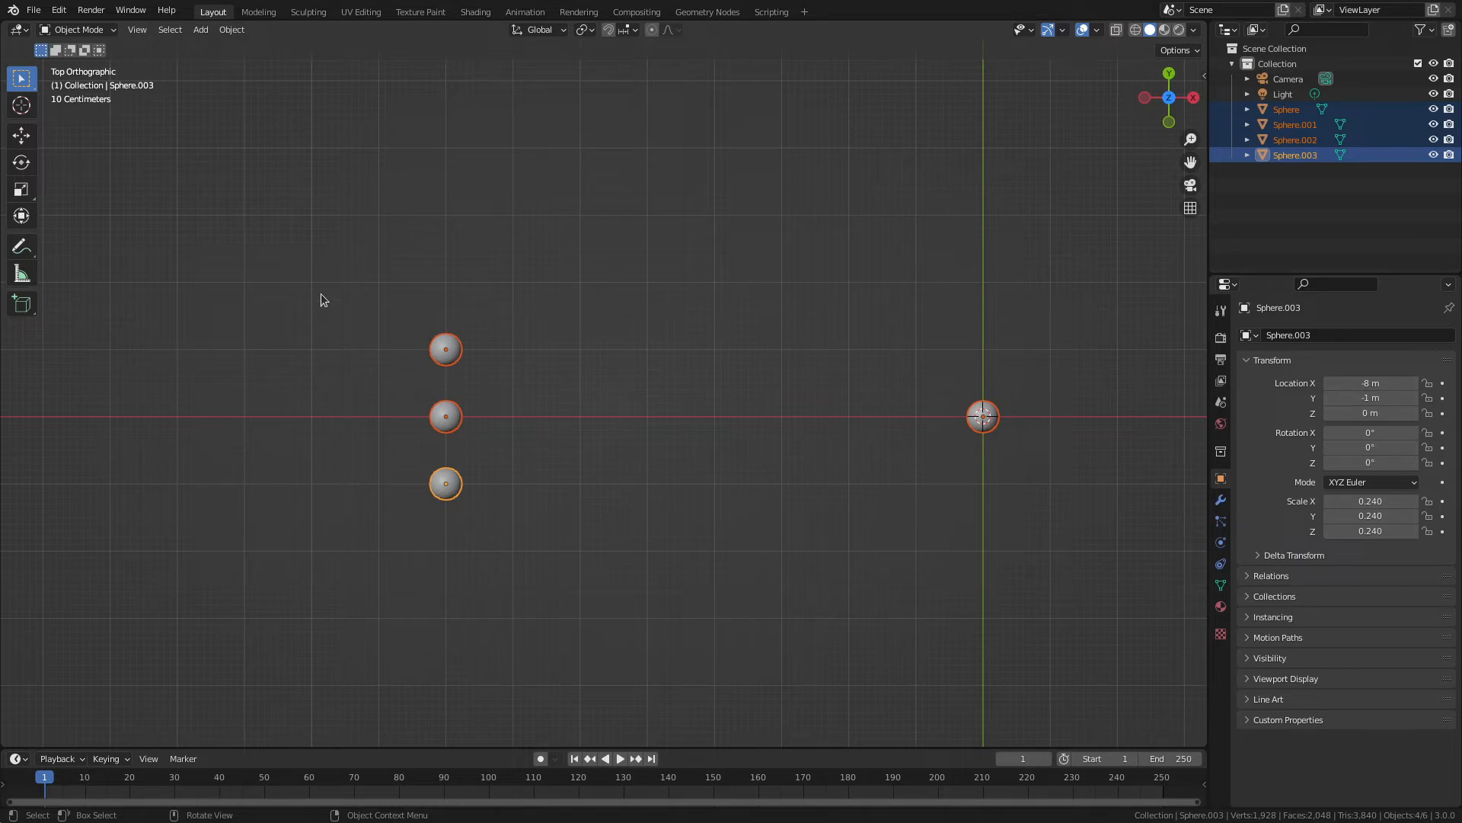
Duplicate the three spheres at X -8 m together, placing the copies 0.5 m lower along Y to form a column of six.
left_click_drag(370, 281, 431, 483)
left_click_drag(372, 250, 530, 594)
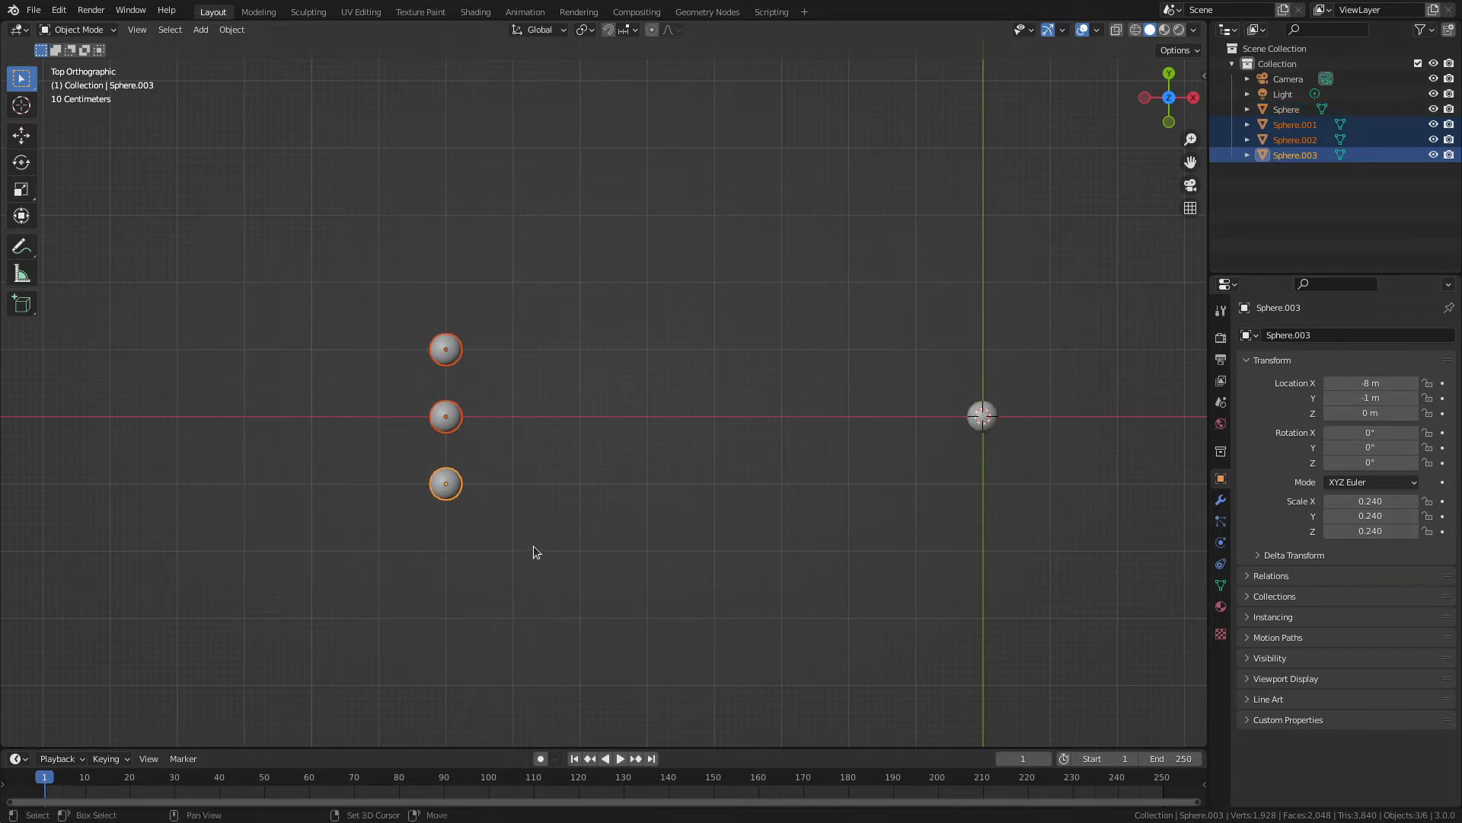
key("shift+d")
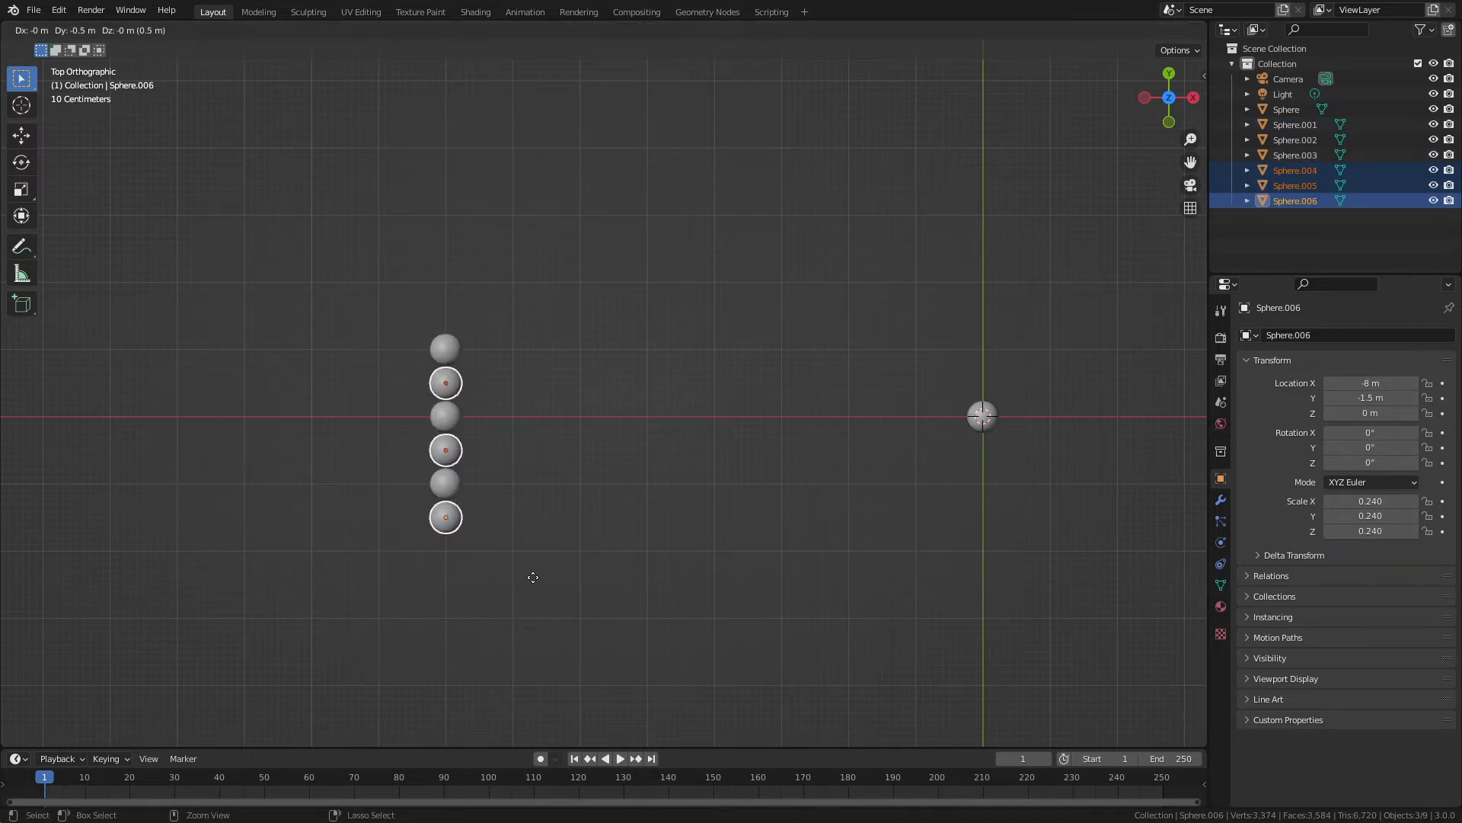
left_click(535, 578)
Select all seven spheres and try rotating them around their shared median point.
left_click_drag(352, 283, 1067, 601)
key("r")
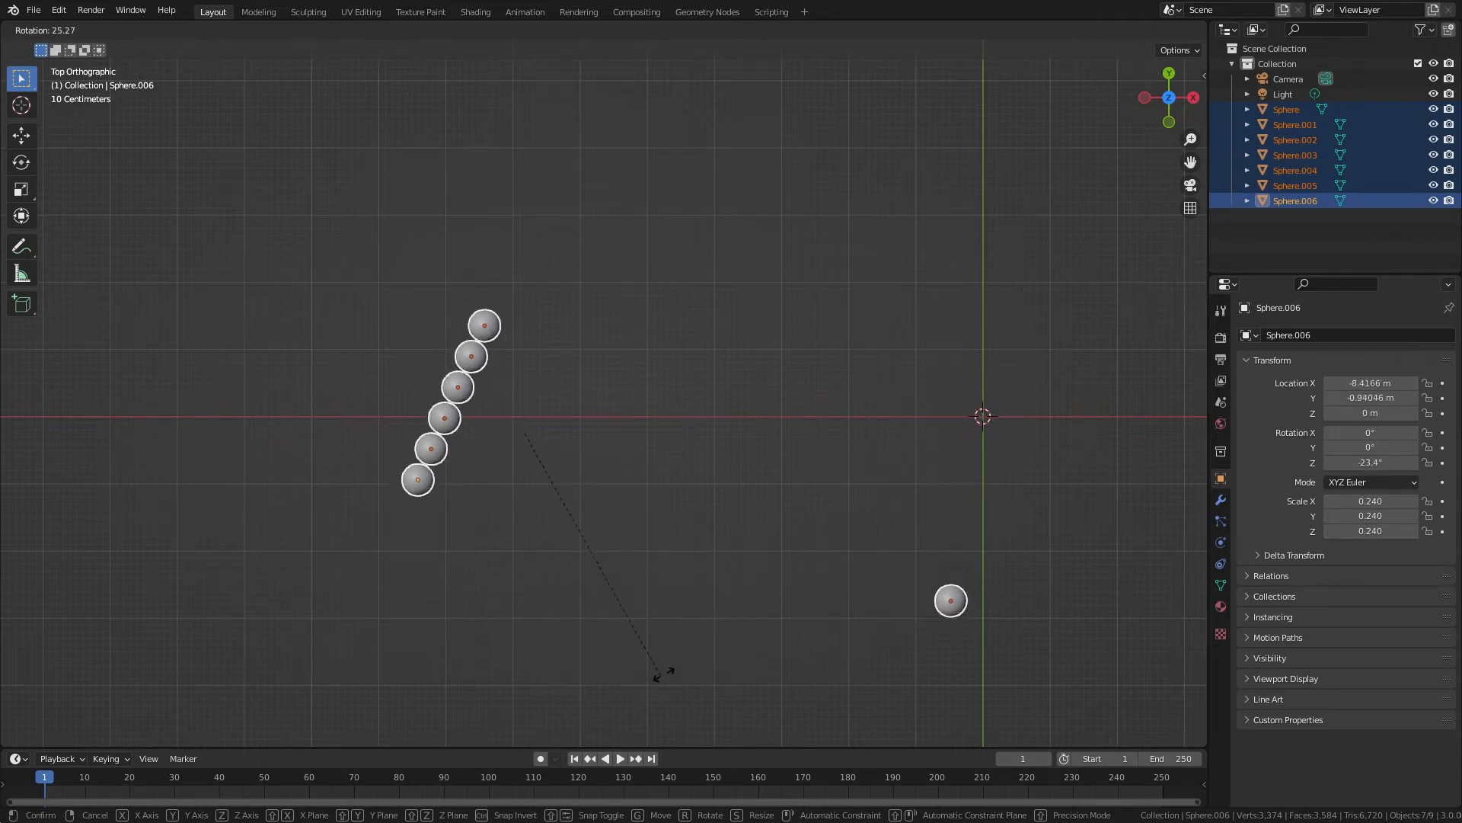
key("Escape")
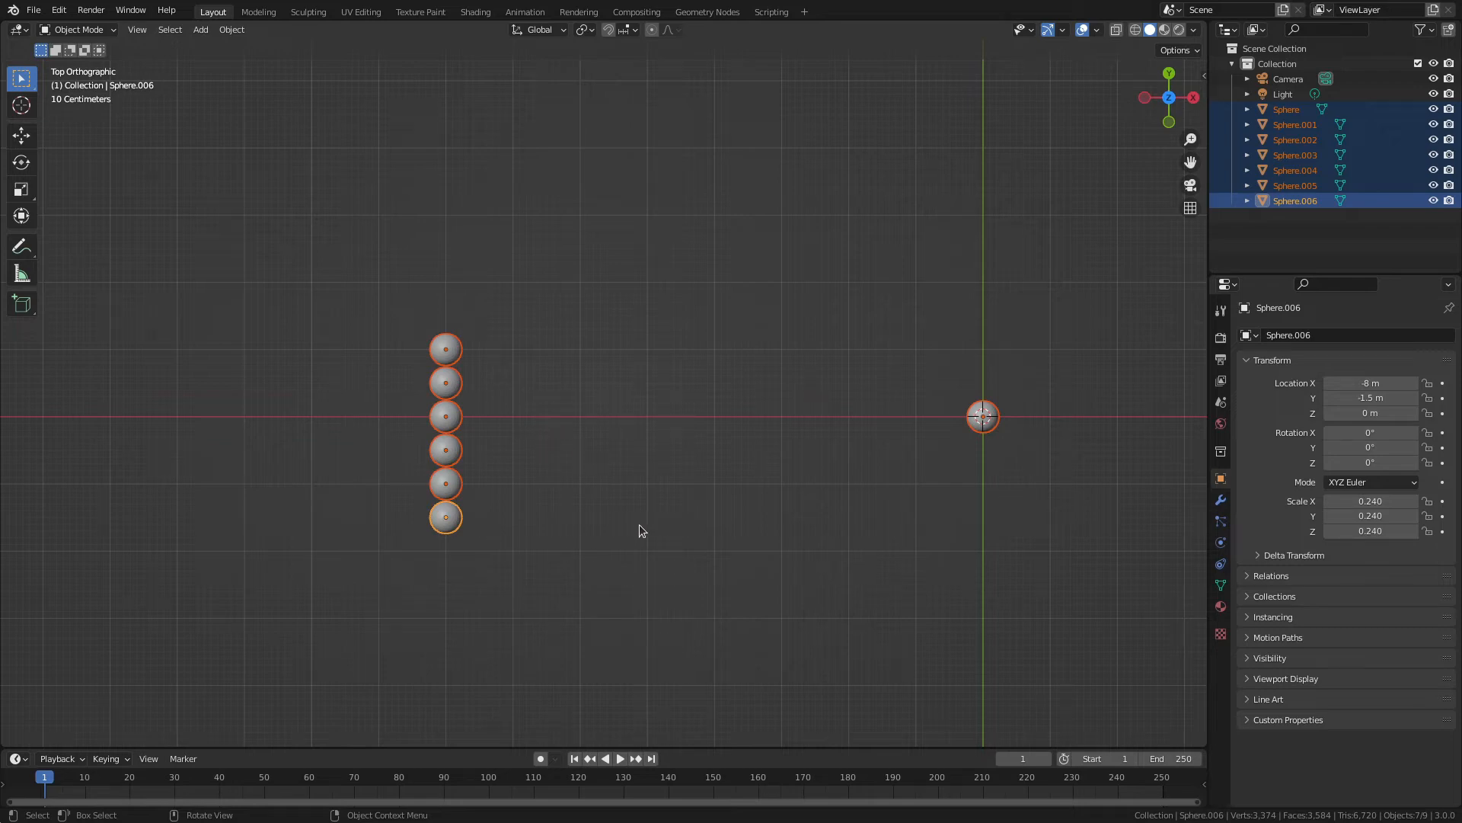
key("r")
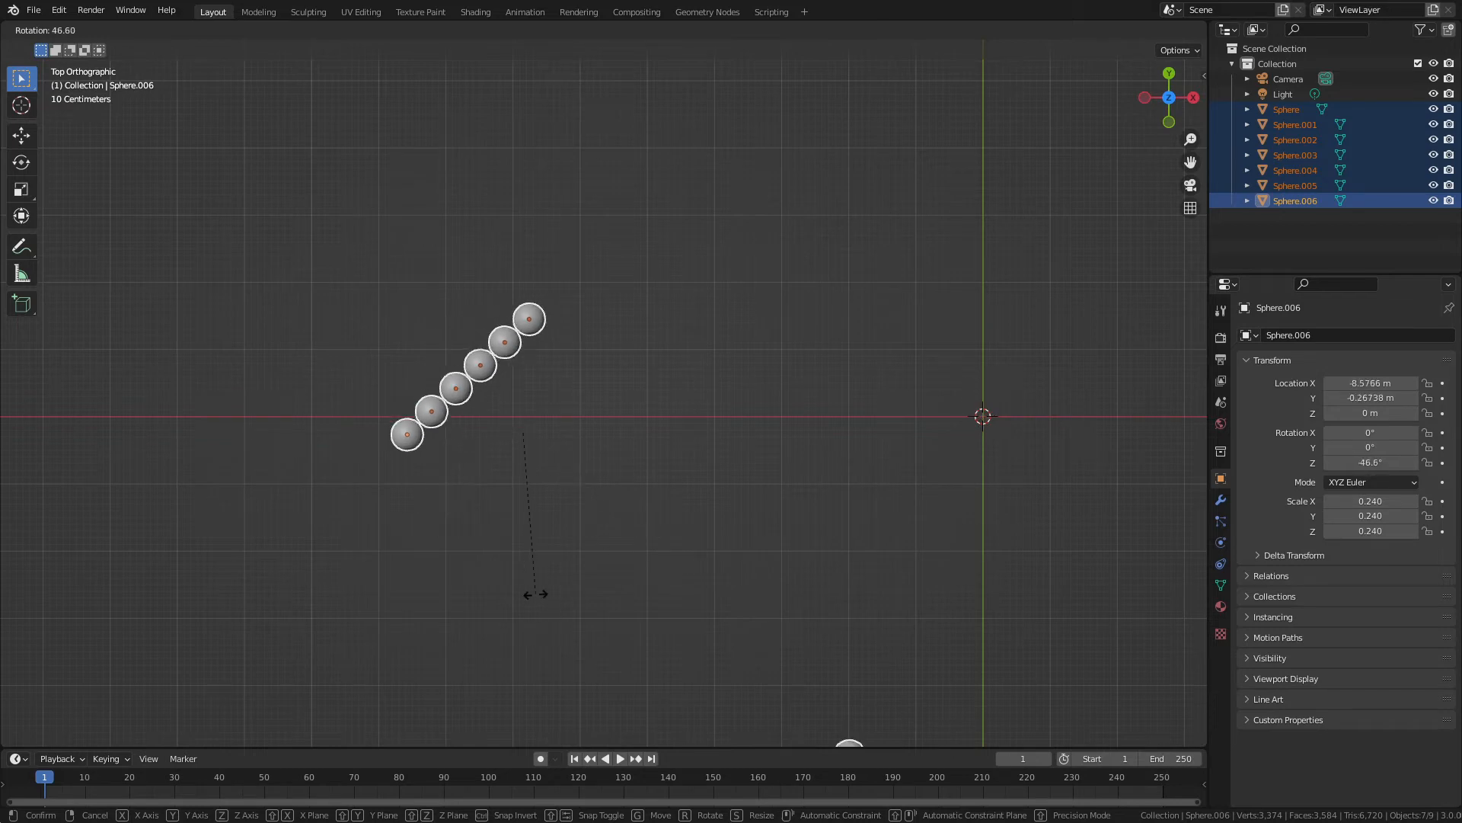
right_click(670, 514)
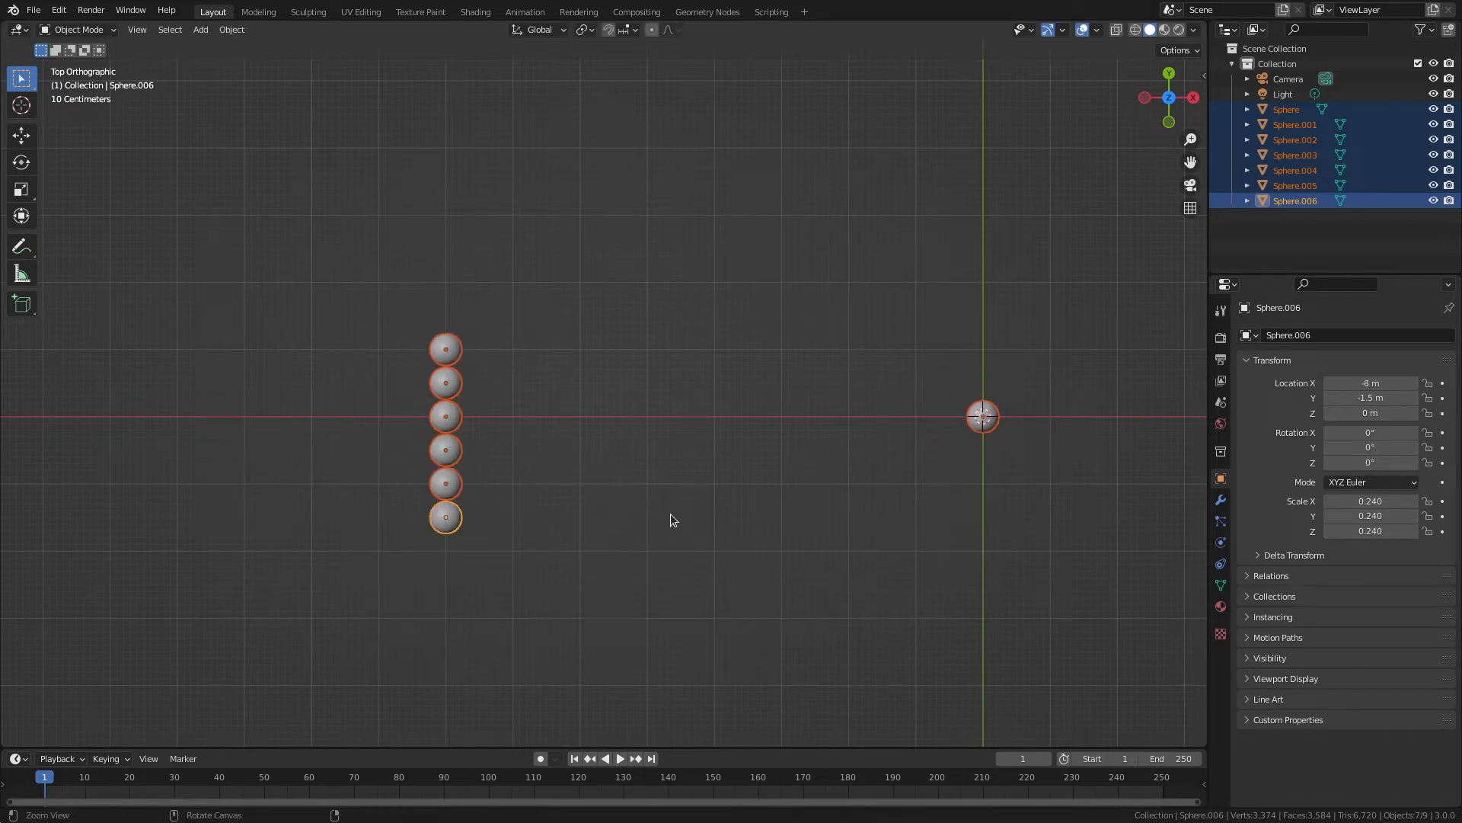
Place the 3D cursor on the X axis at about -12 m and set the world-origin sphere's origin to it.
left_click(677, 507)
left_click_drag(930, 350, 1006, 460)
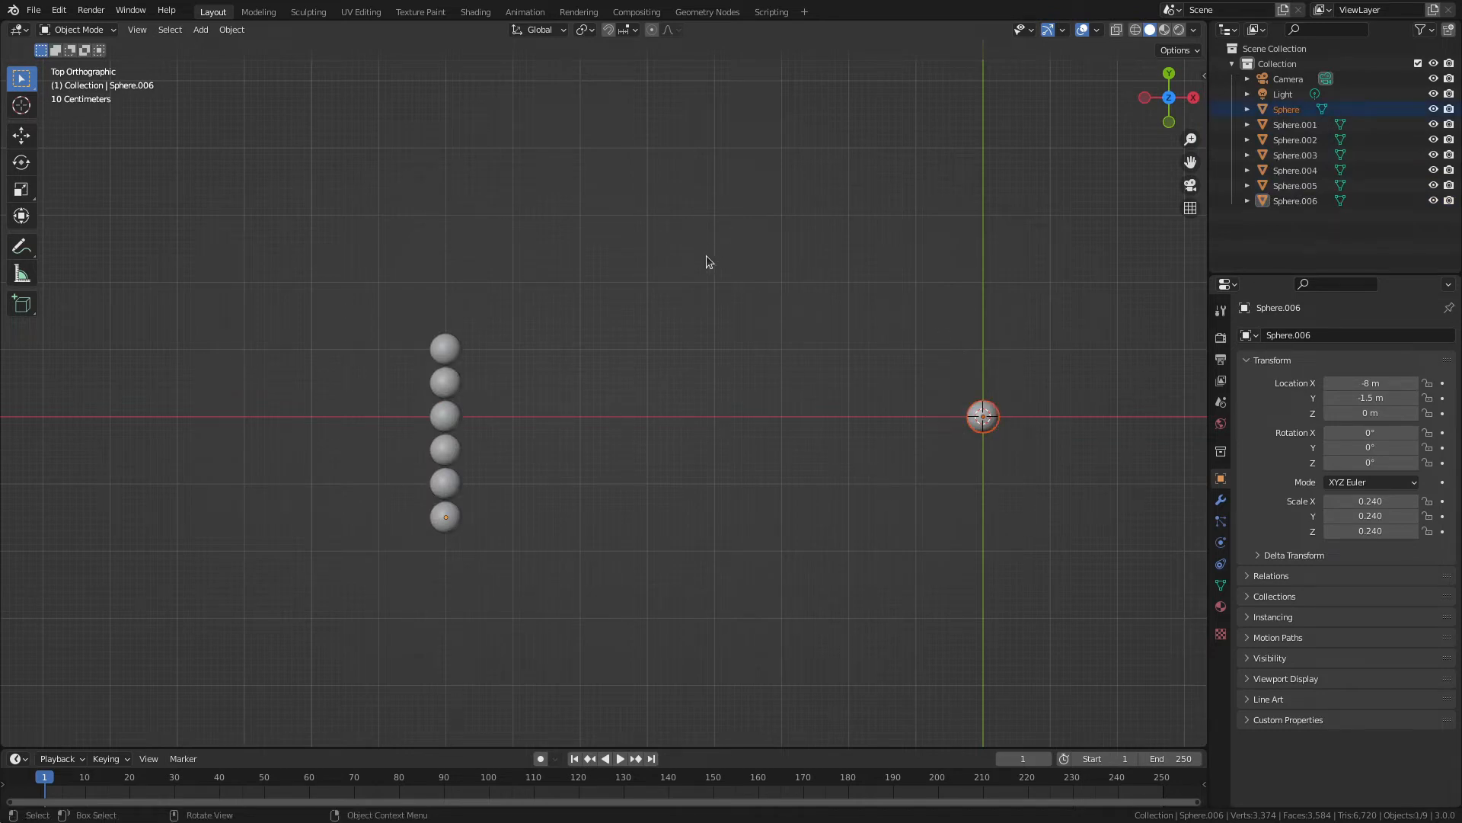
key("shift+space")
key("space")
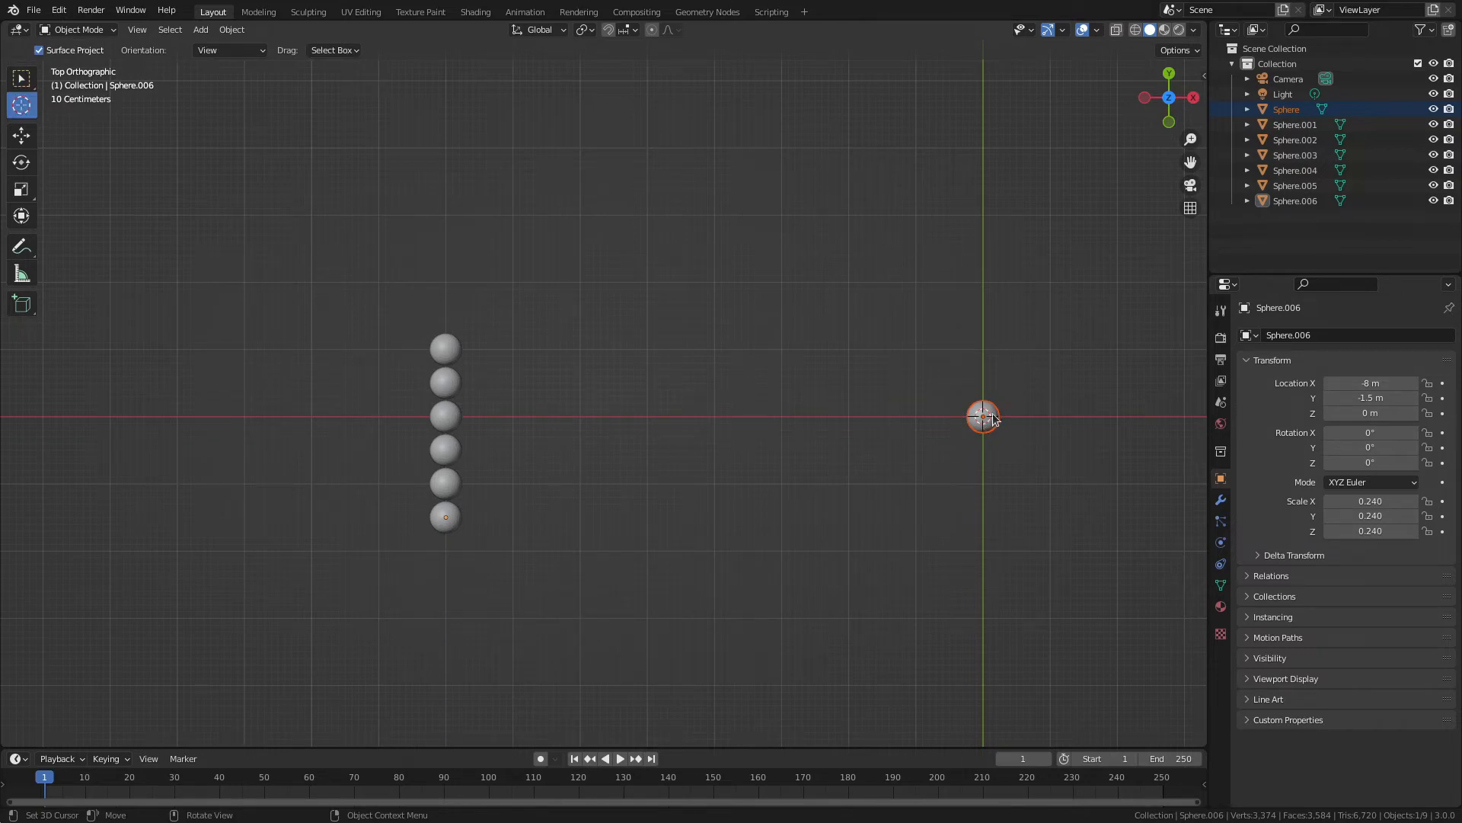
left_click(176, 418)
left_click(231, 30)
mouse_move(272, 52)
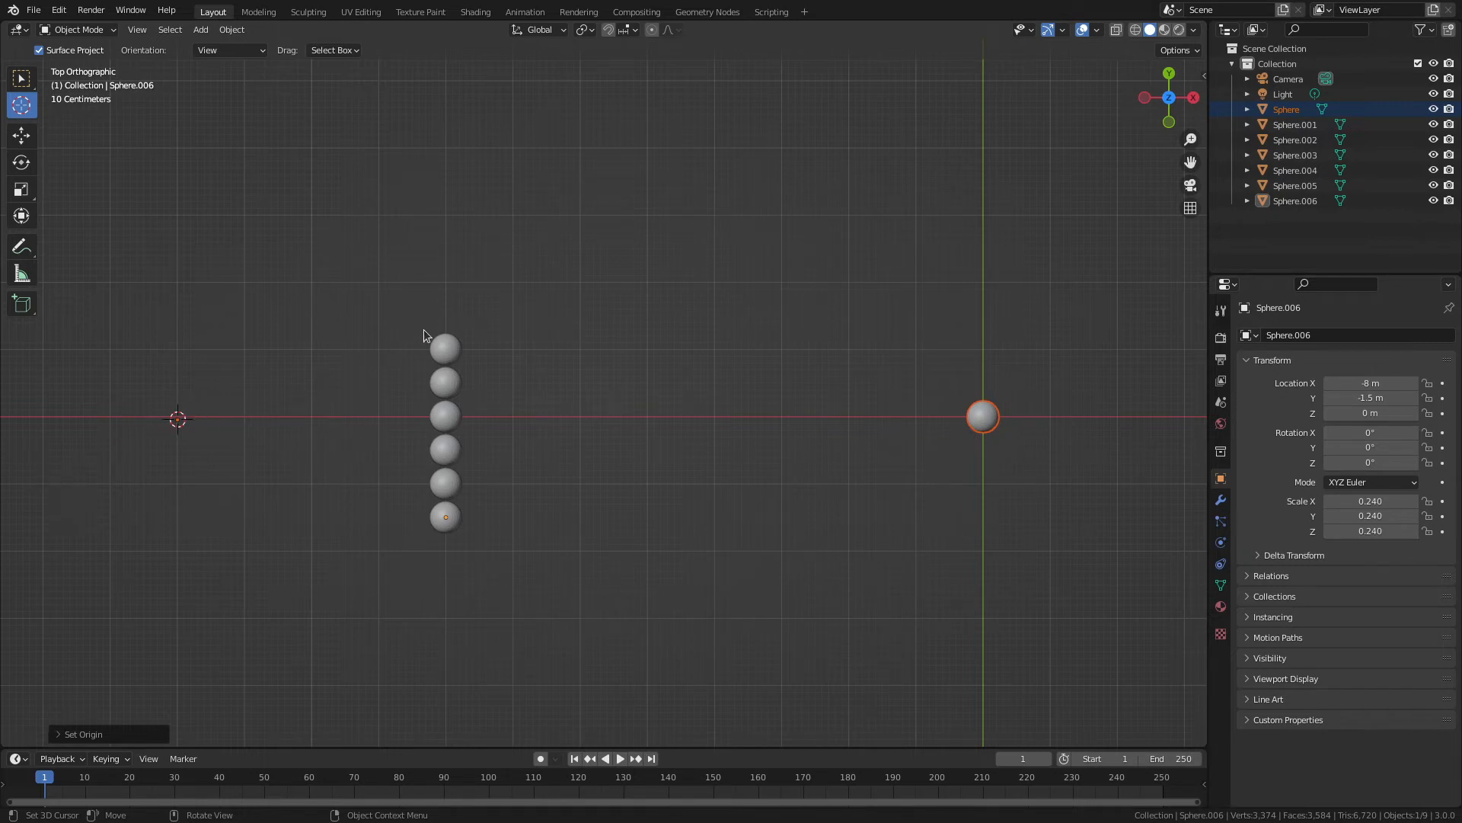
Move the 3D cursor away from the sphere's new origin to about X -11.5 m, Y -2 m, and return to the Select Box tool.
key("g")
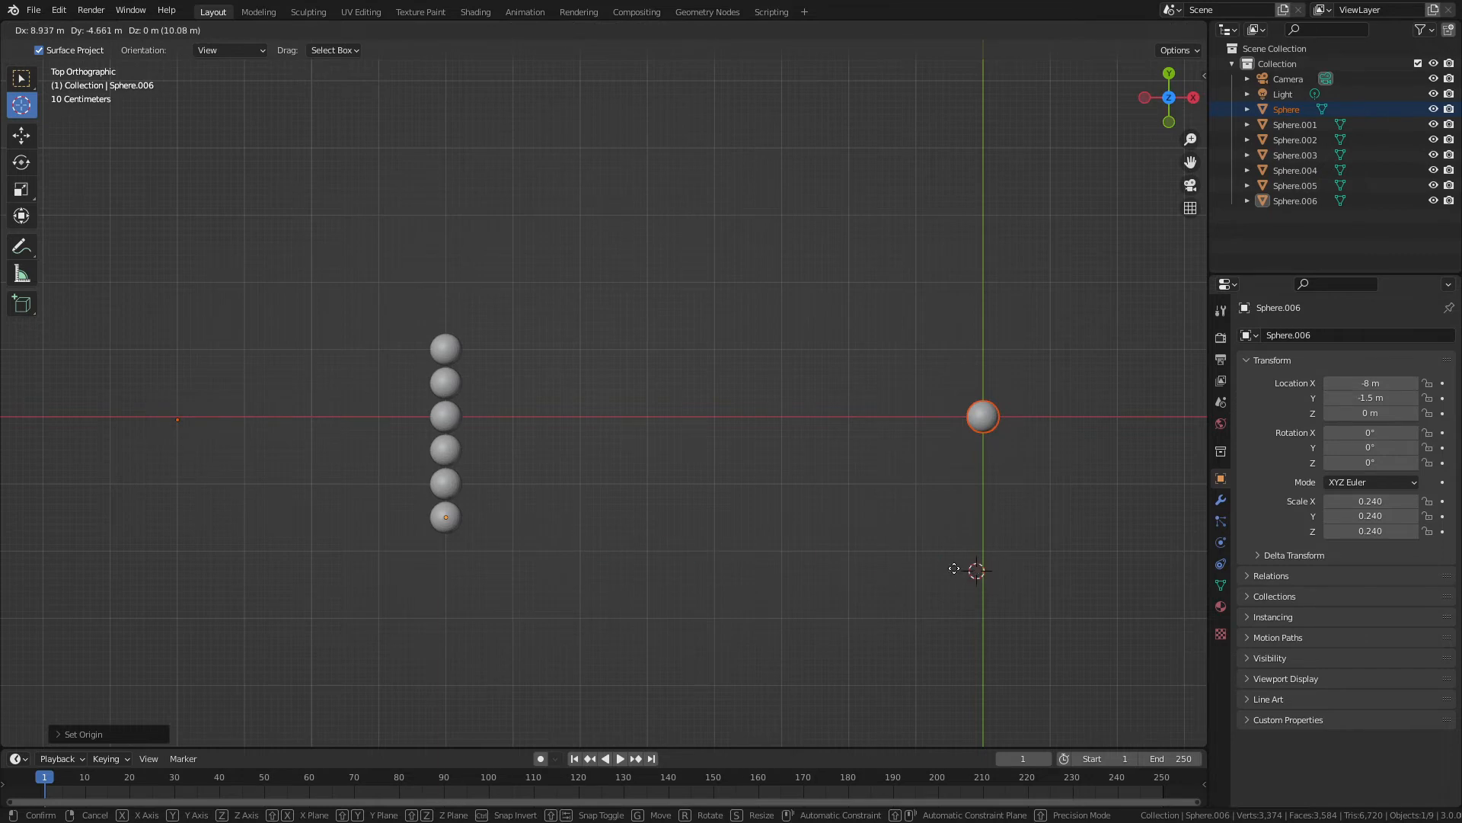
left_click(201, 547)
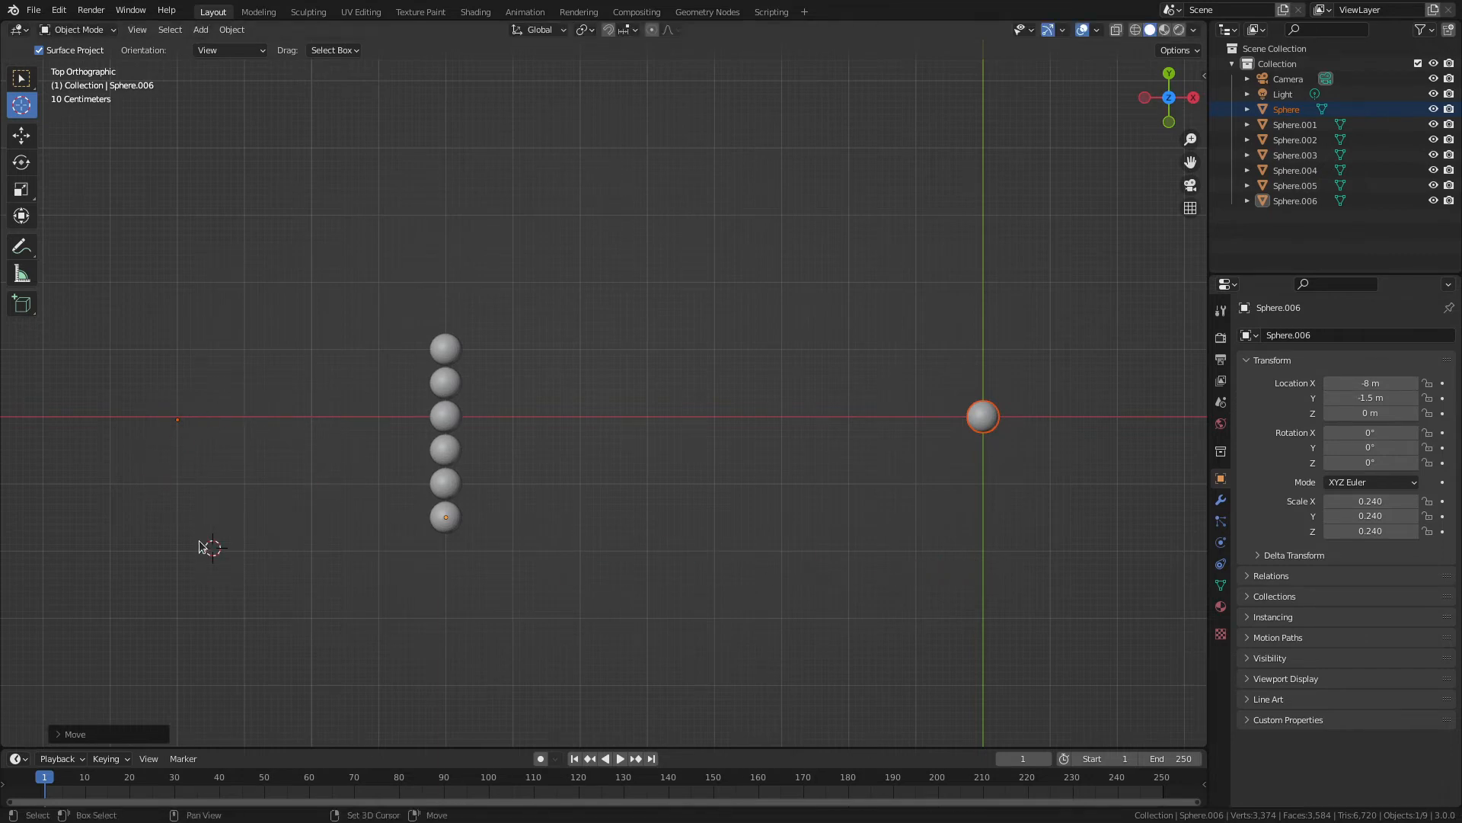
key("shift+space")
left_click(189, 525)
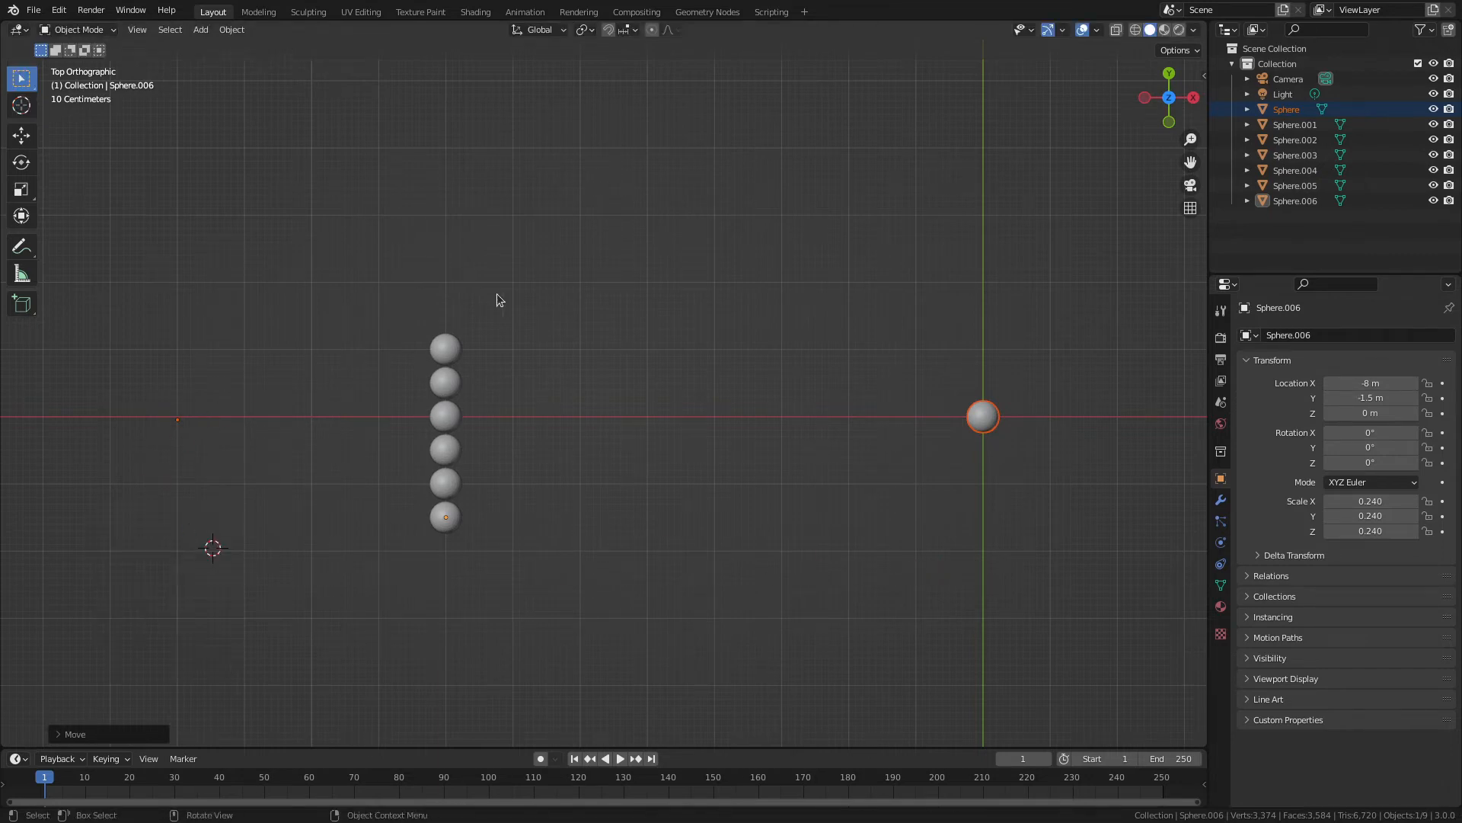
Select all seven spheres and try rotating them around the median point of their origins, including the displaced one.
left_click_drag(374, 284, 1109, 613)
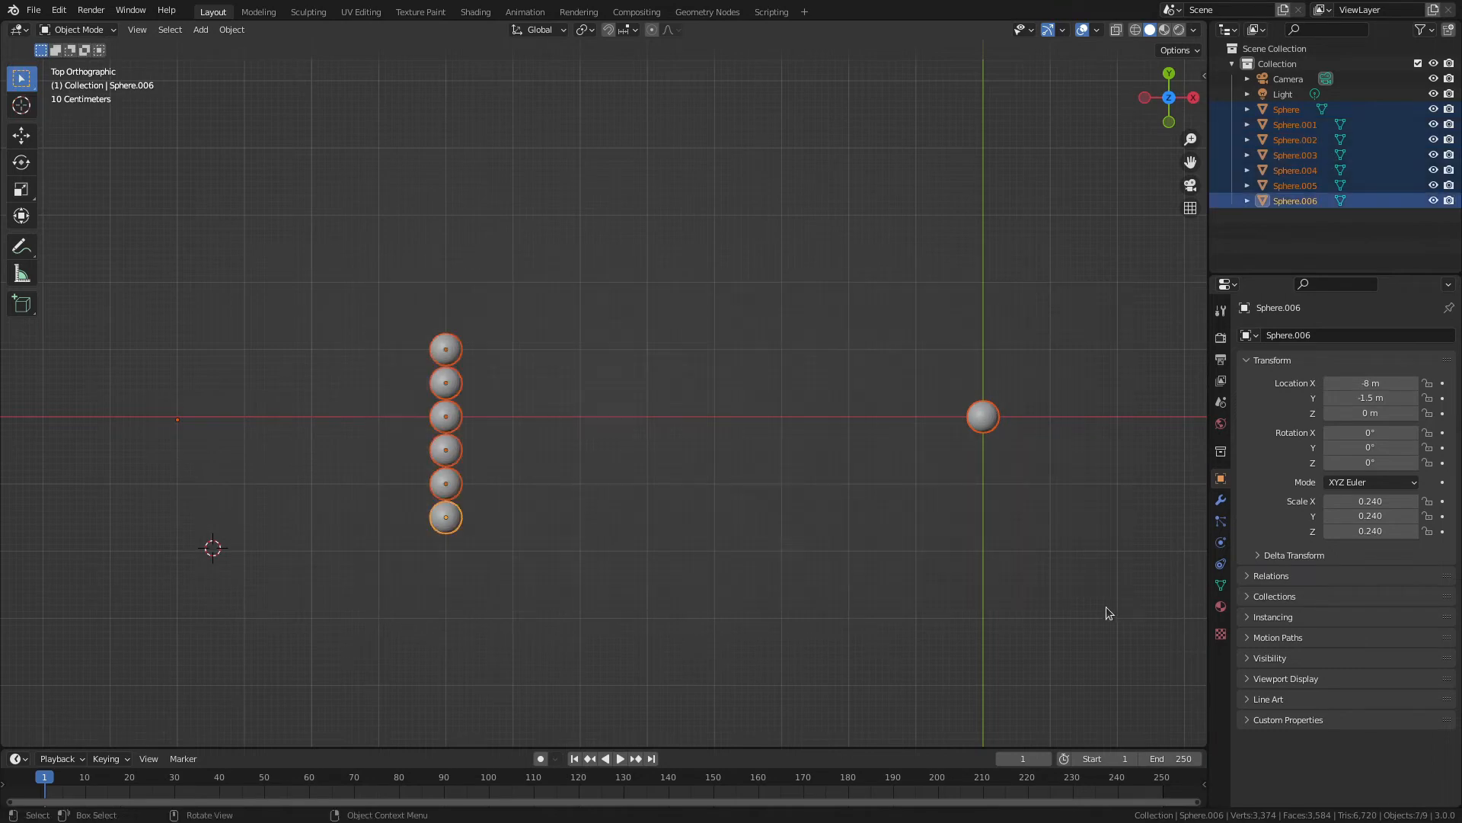
key("r")
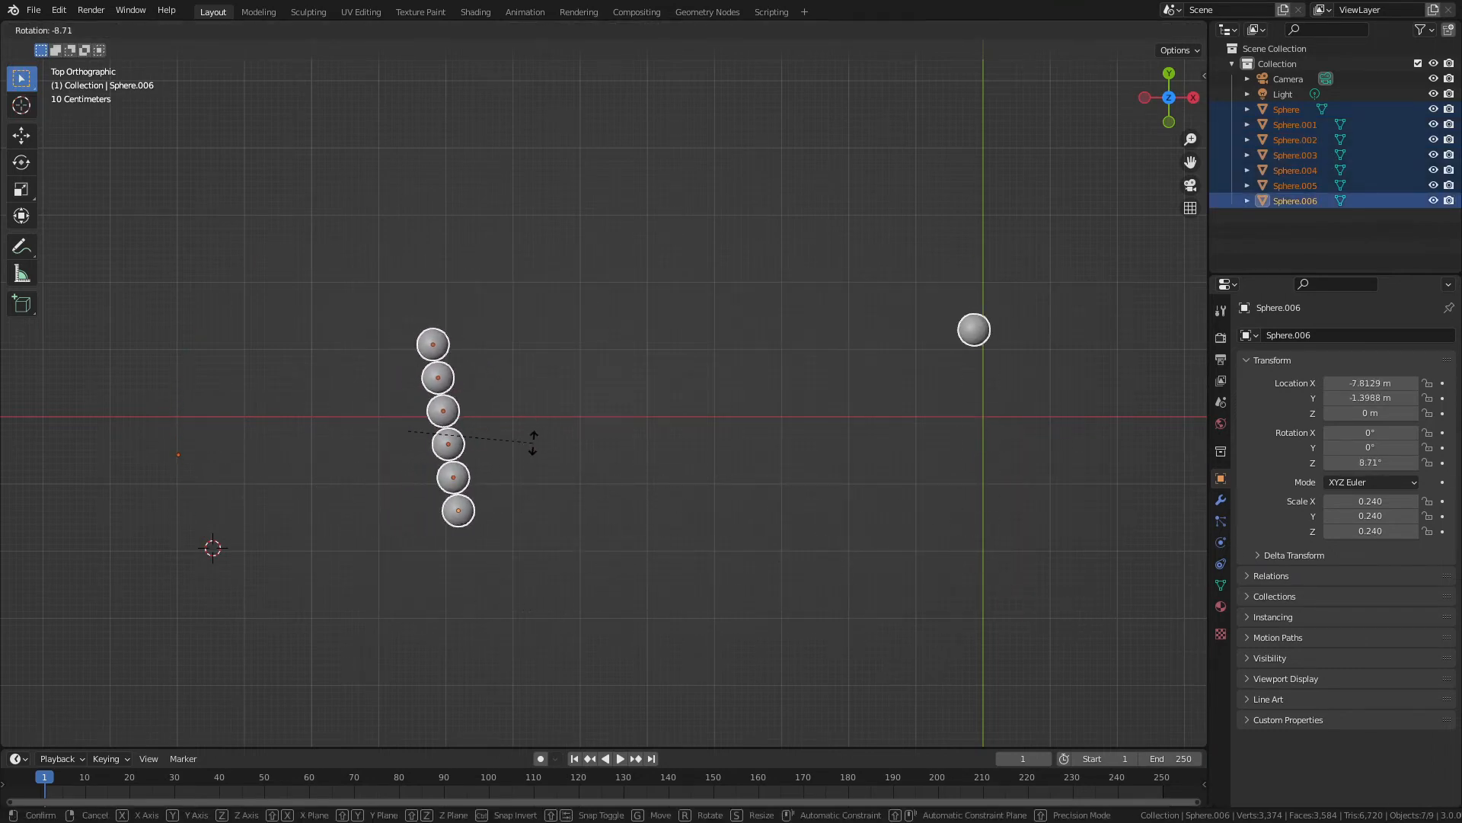
key("Escape")
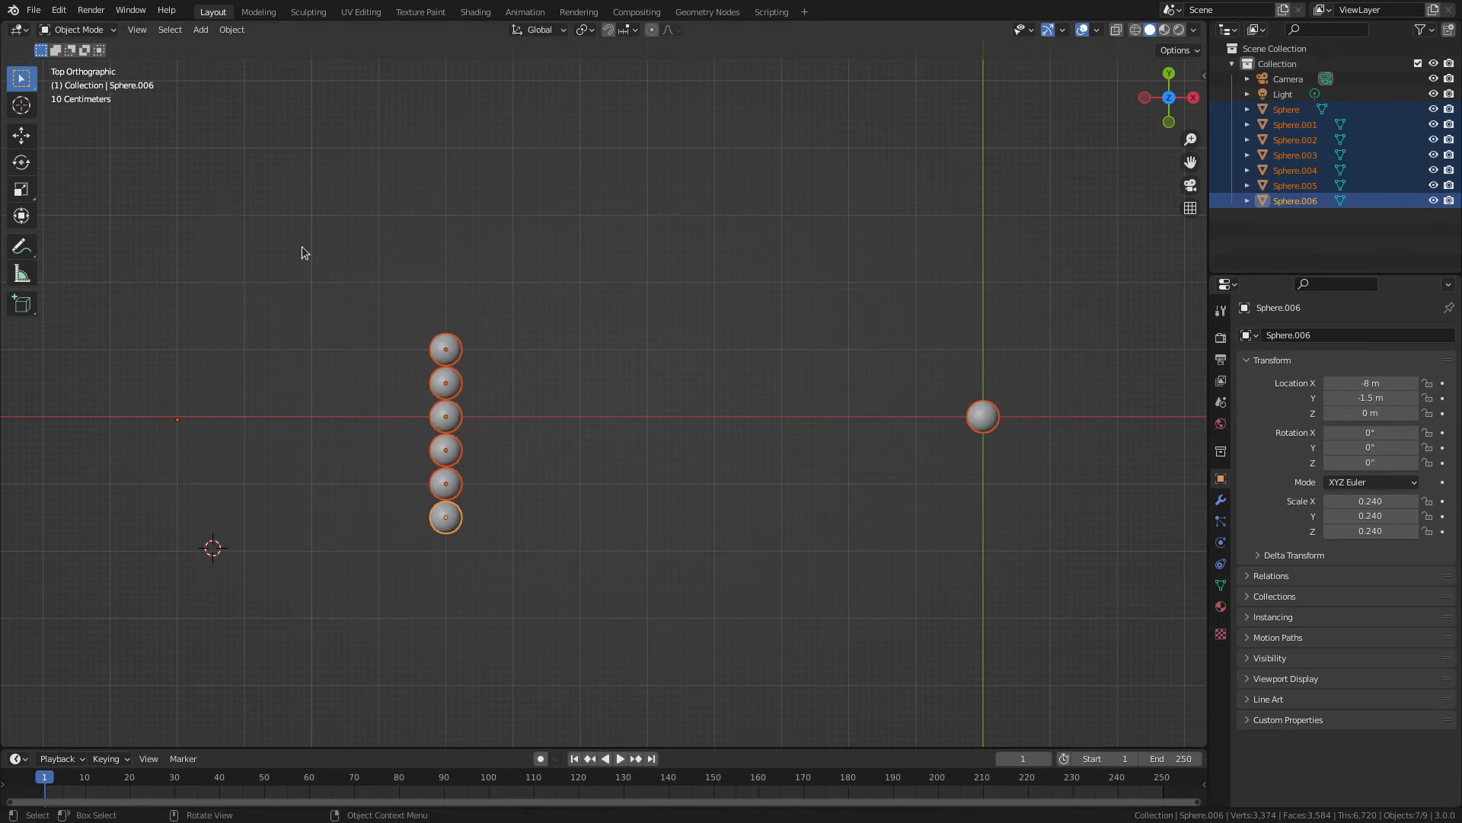
key("r")
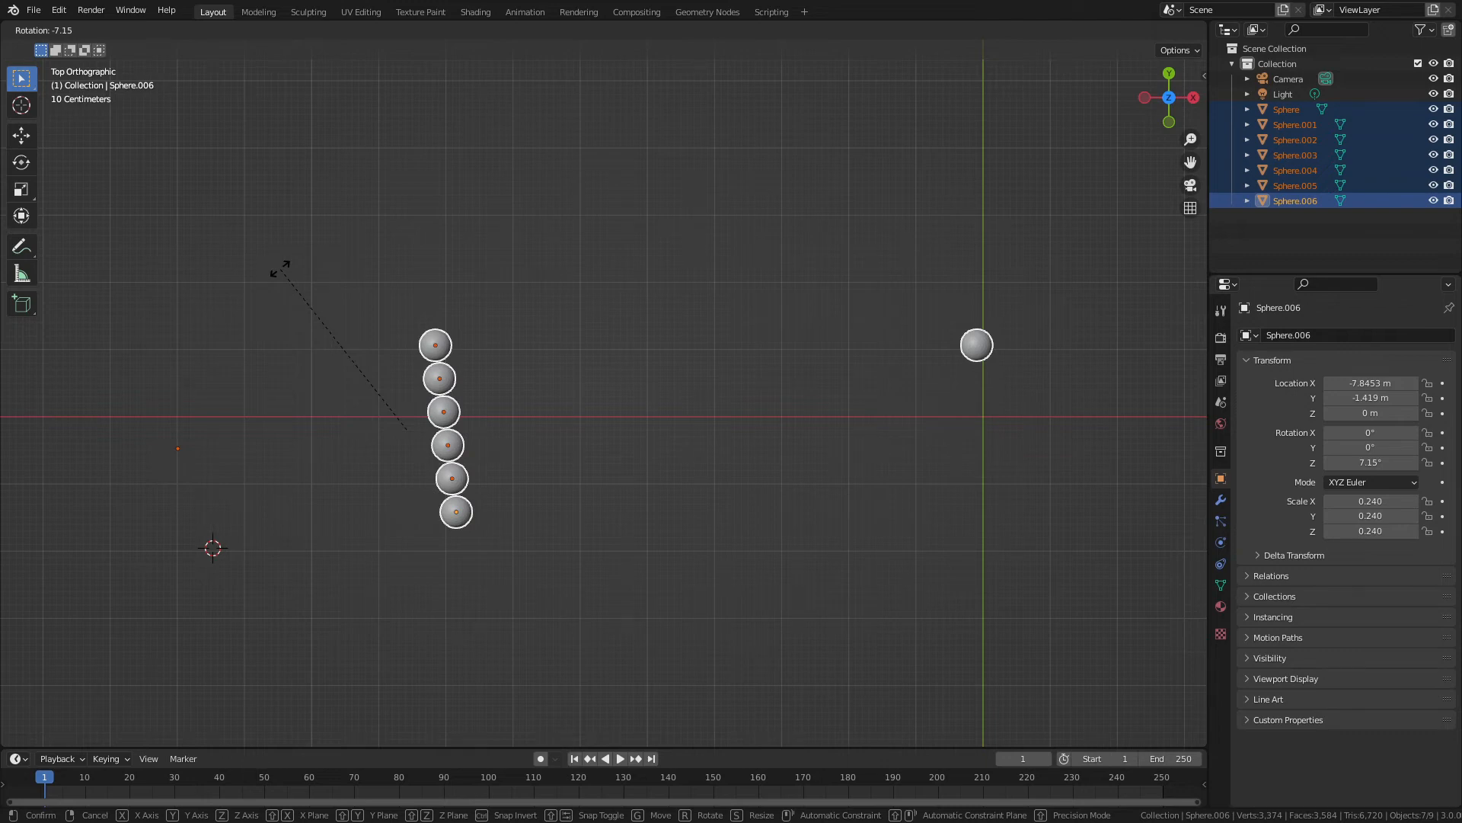
key("Escape")
Delete all seven spheres and add a single cube placed at about X -2 m, Y 0.12 m.
key("x")
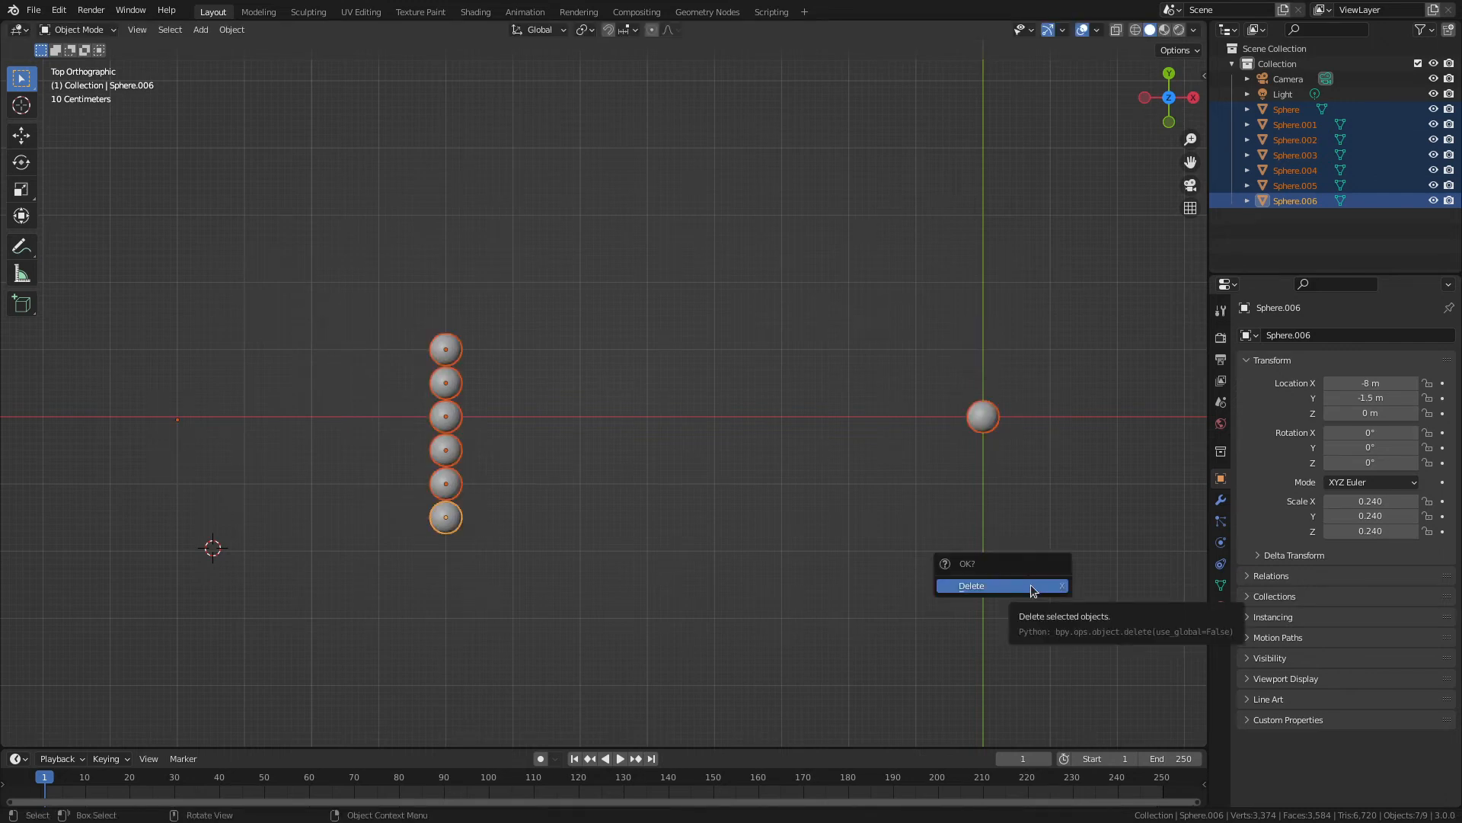
left_click(1031, 585)
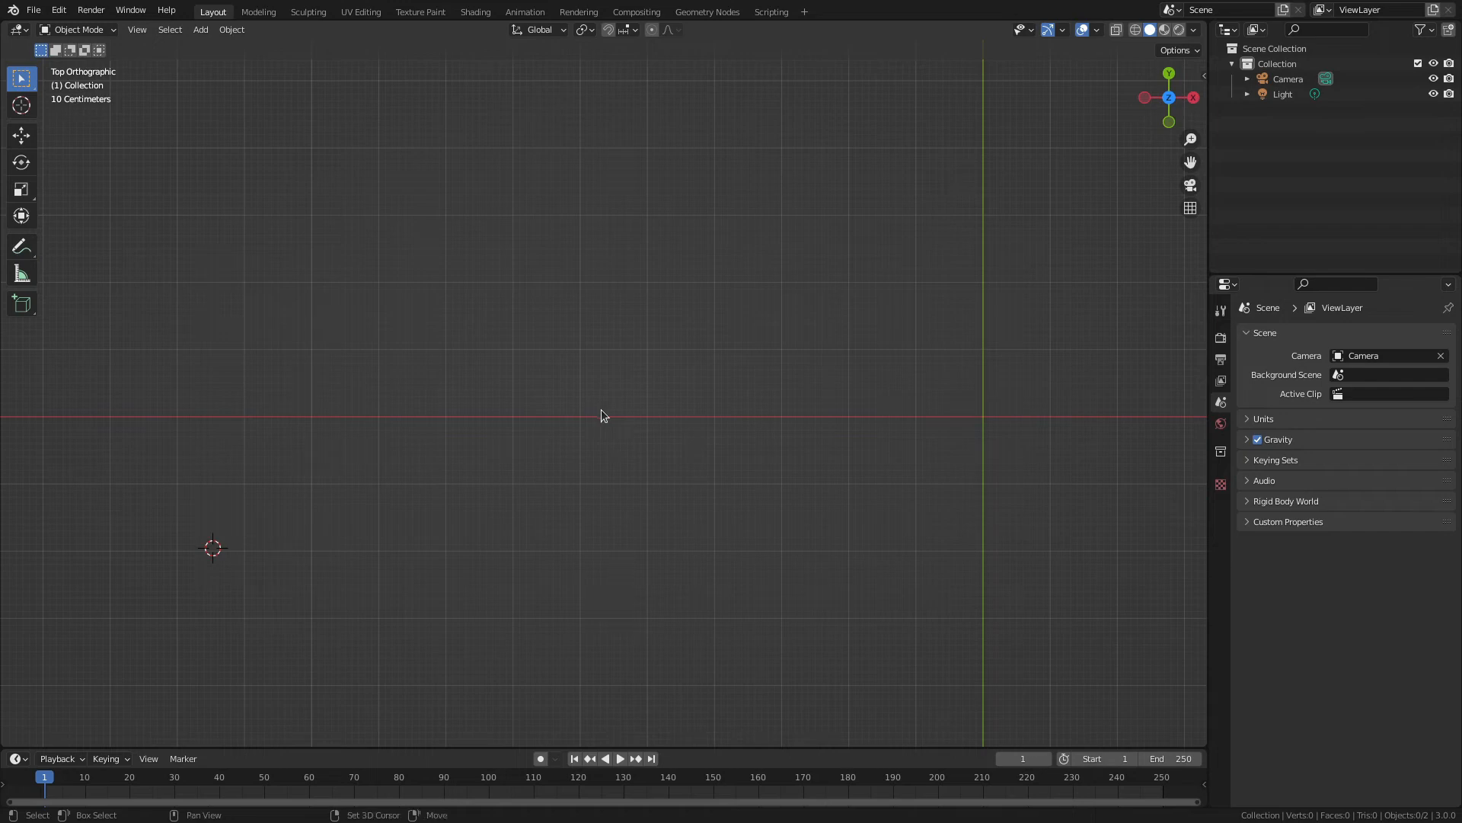
key("shift+a")
mouse_move(601, 411)
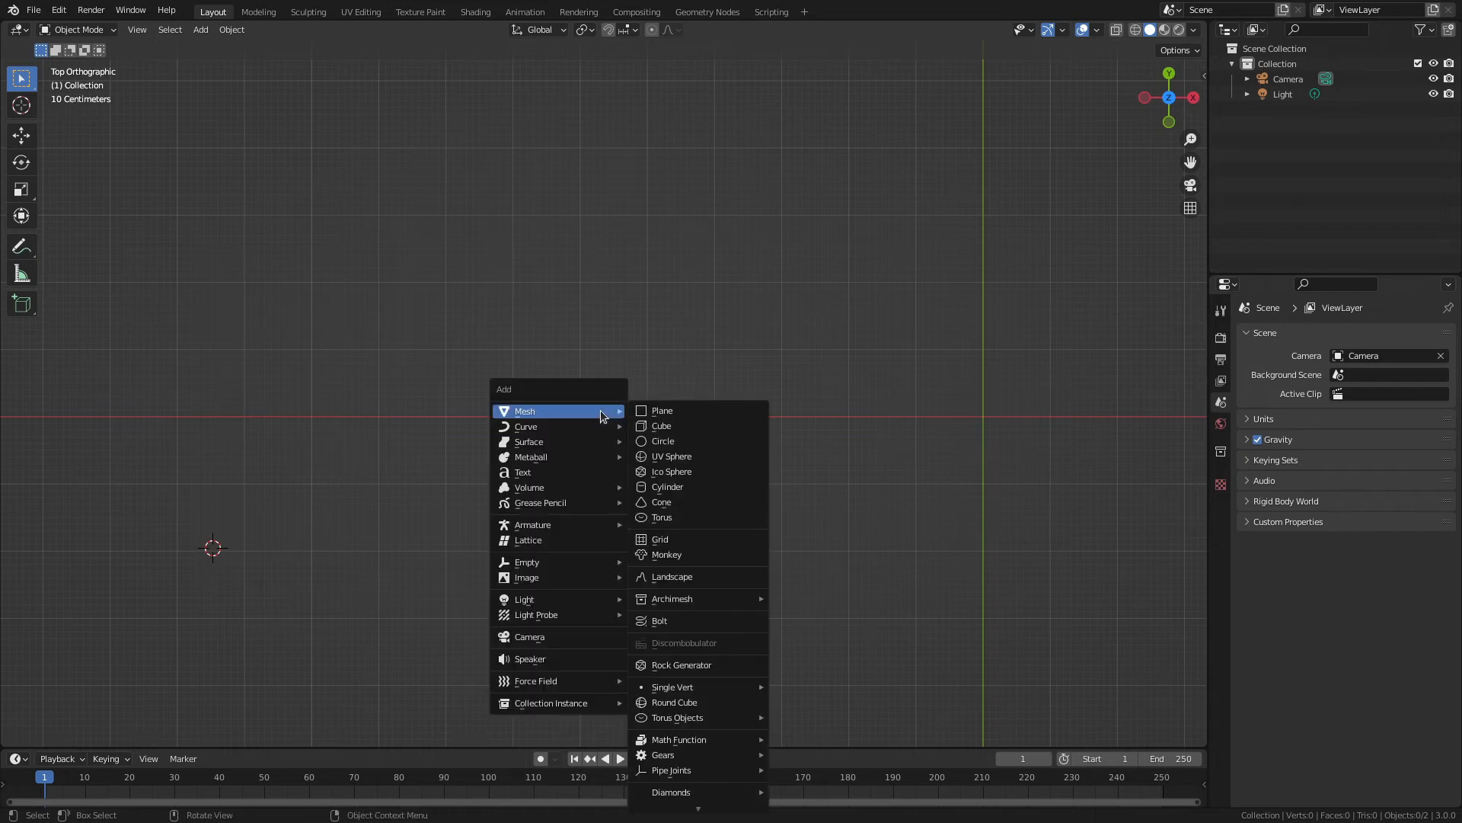
left_click(656, 425)
left_click_drag(189, 595, 823, 457)
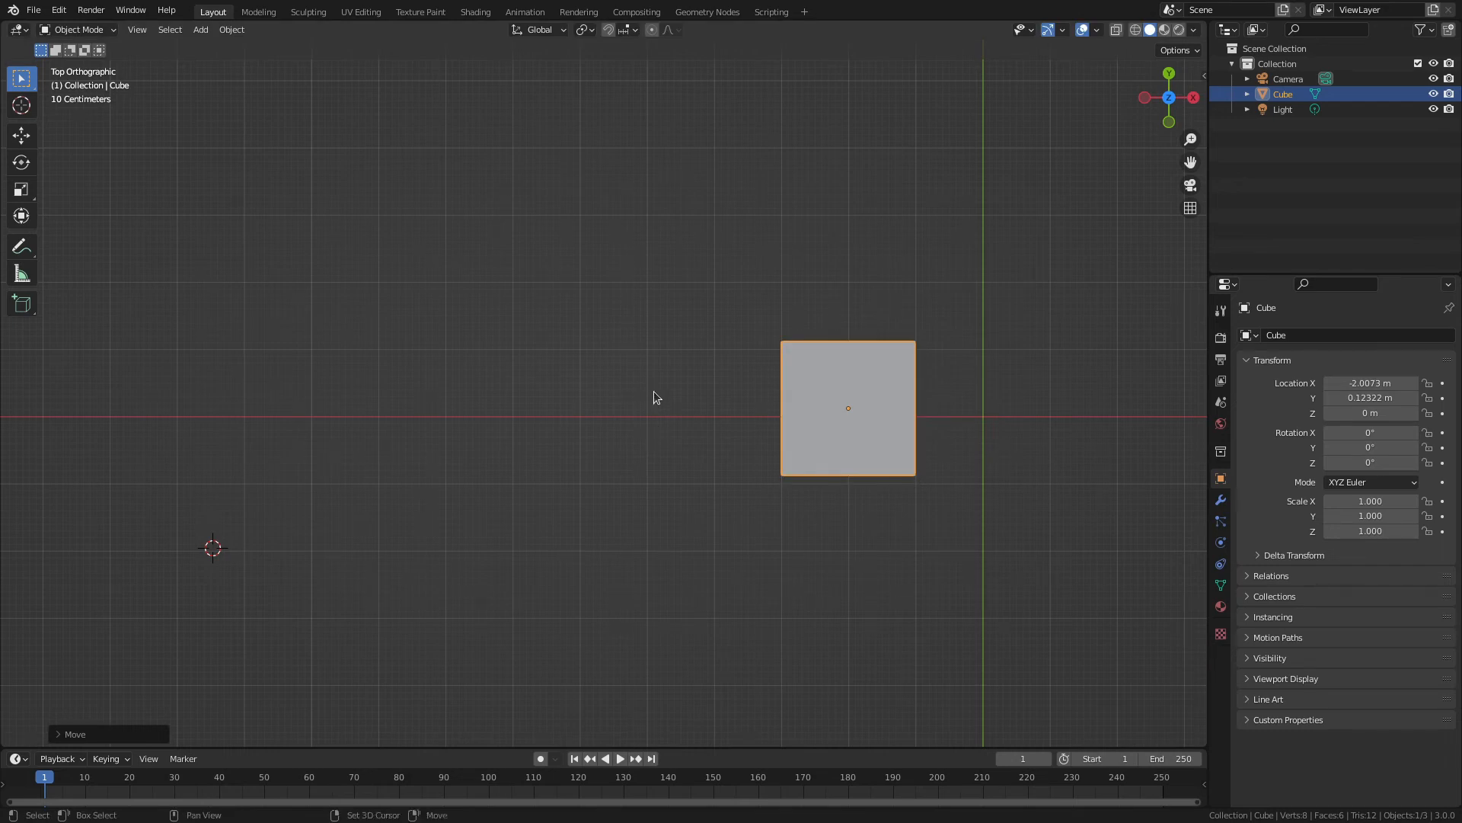
Duplicate the cube and place the copy 6 m away in the negative X direction.
key("shift+d")
key("ctrl")
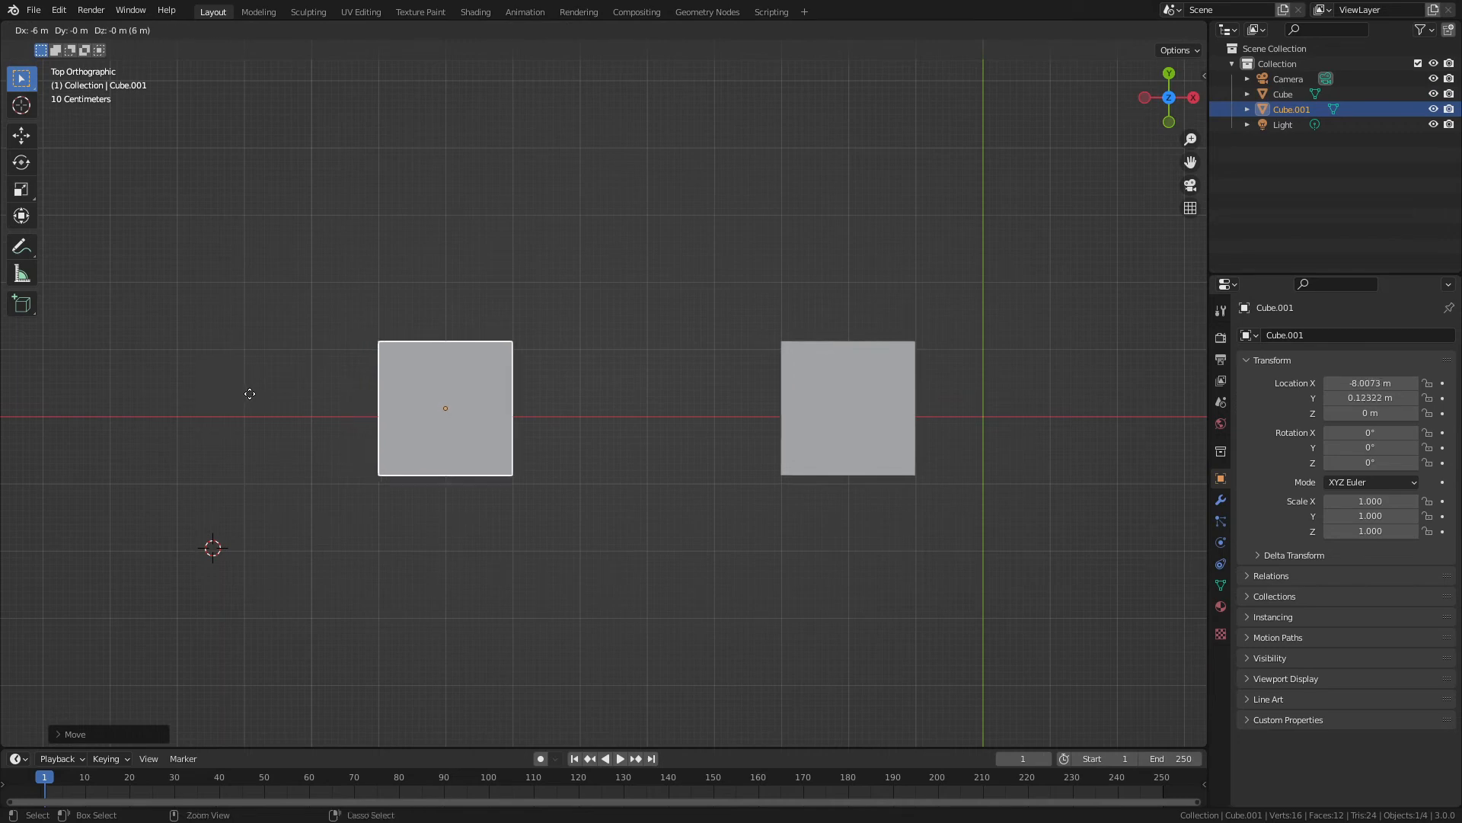
left_click(250, 394)
Put both cubes into Edit Mode and subdivide the top face of the cube at about X -8 m twice.
left_click_drag(316, 227, 892, 524)
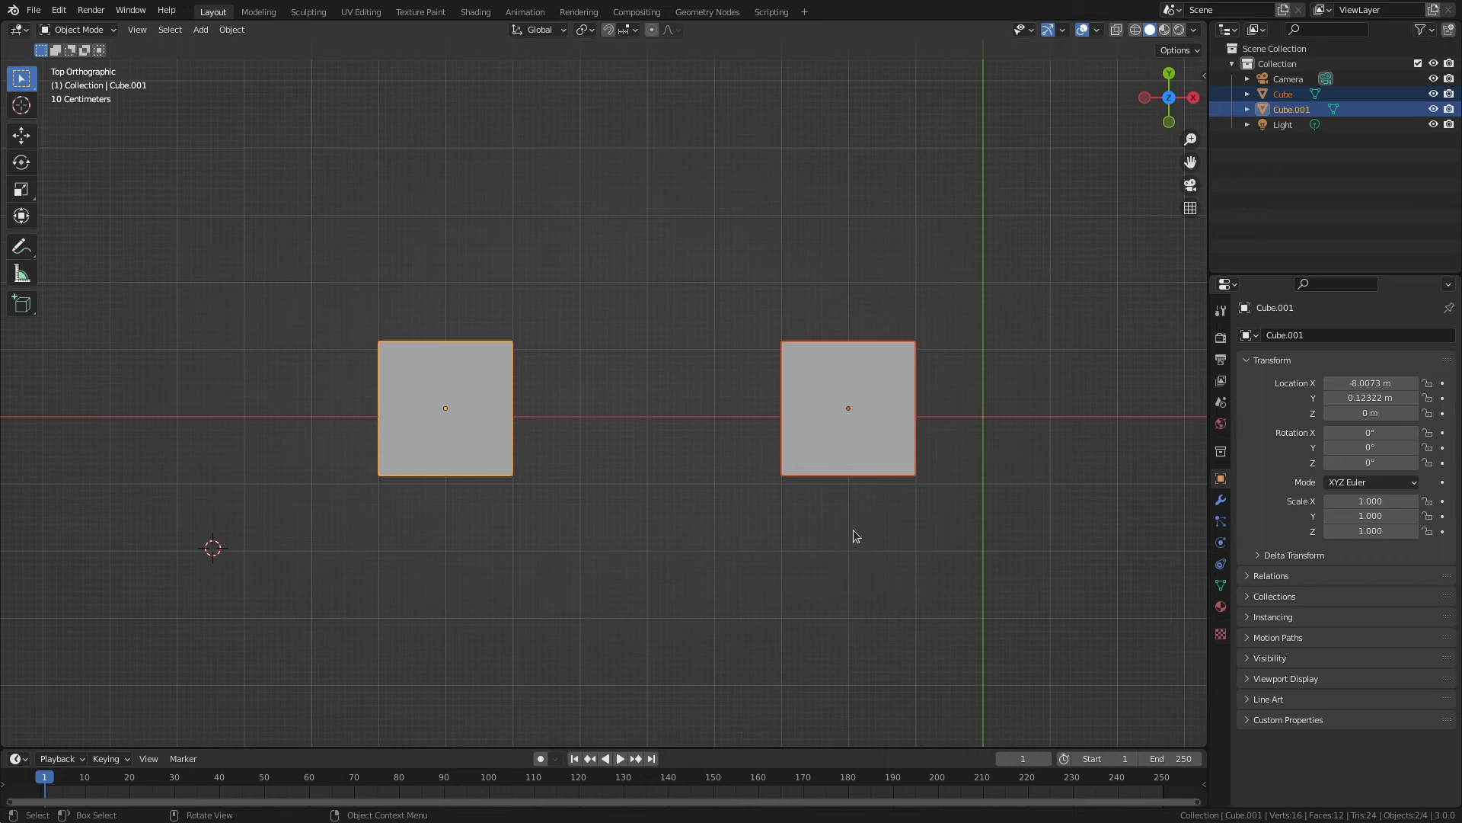
key("Tab")
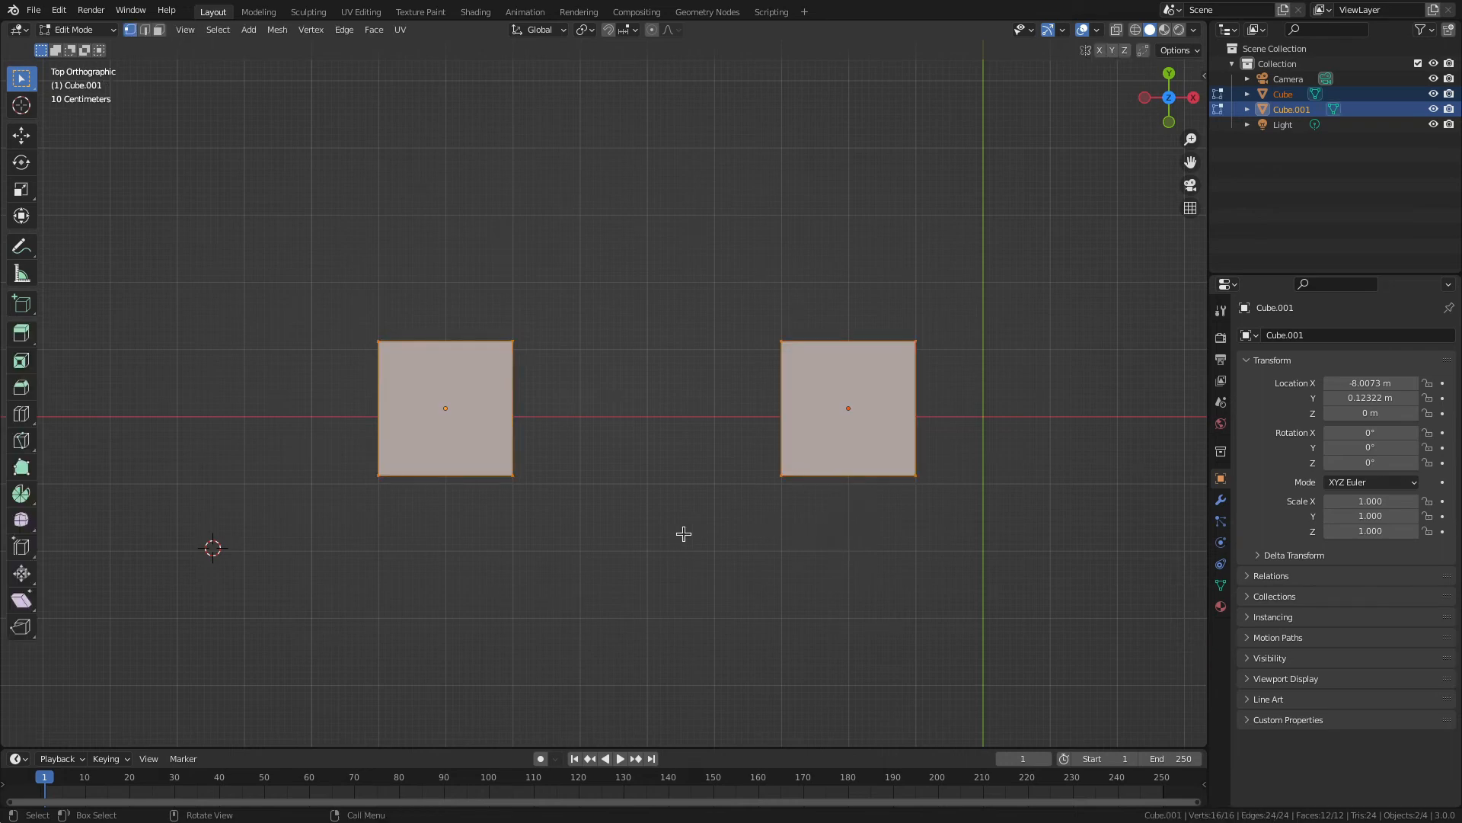
left_click(414, 373)
left_click_drag(319, 264, 665, 554)
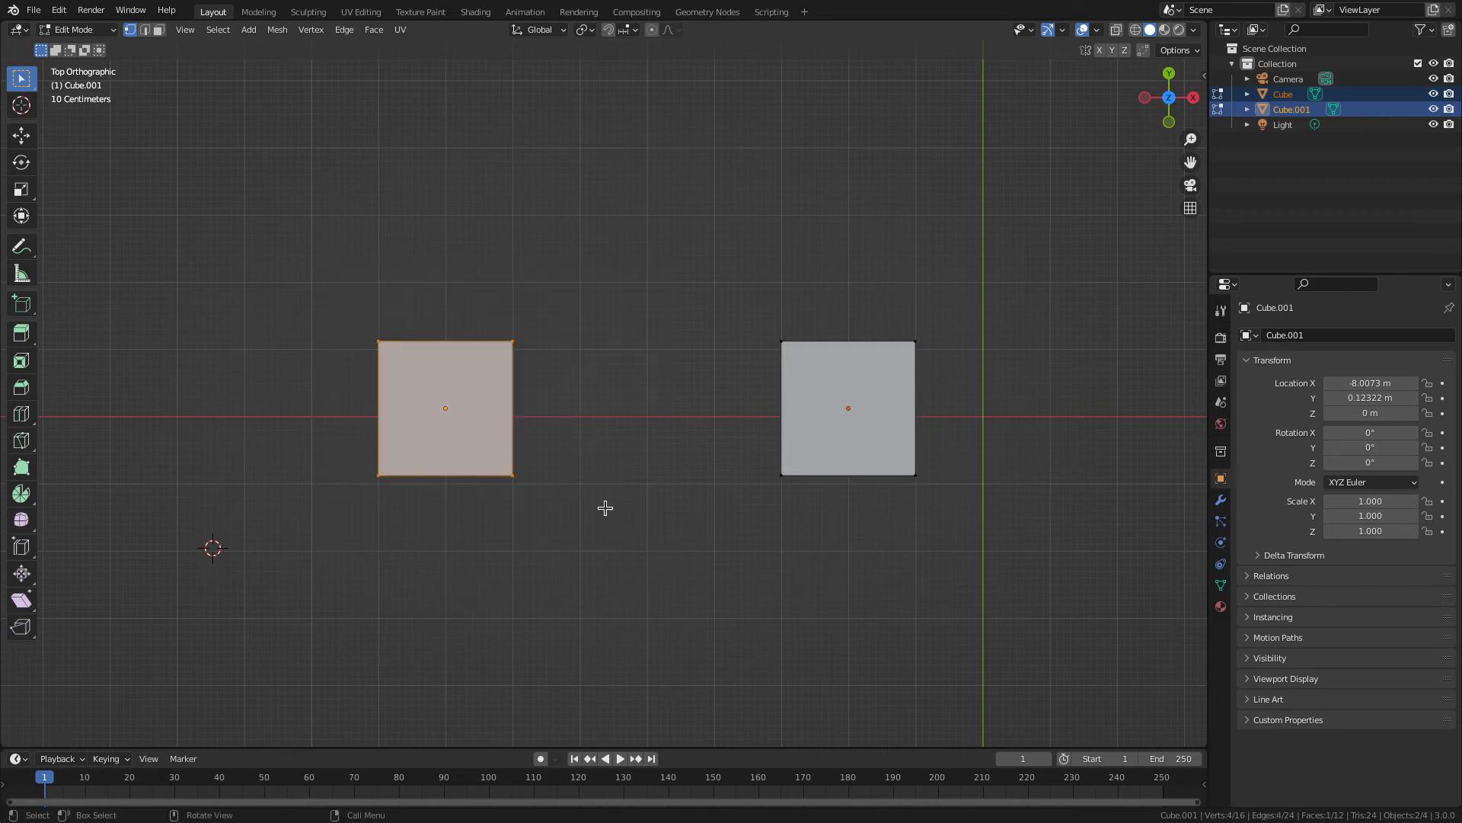
right_click(385, 386)
mouse_move(425, 383)
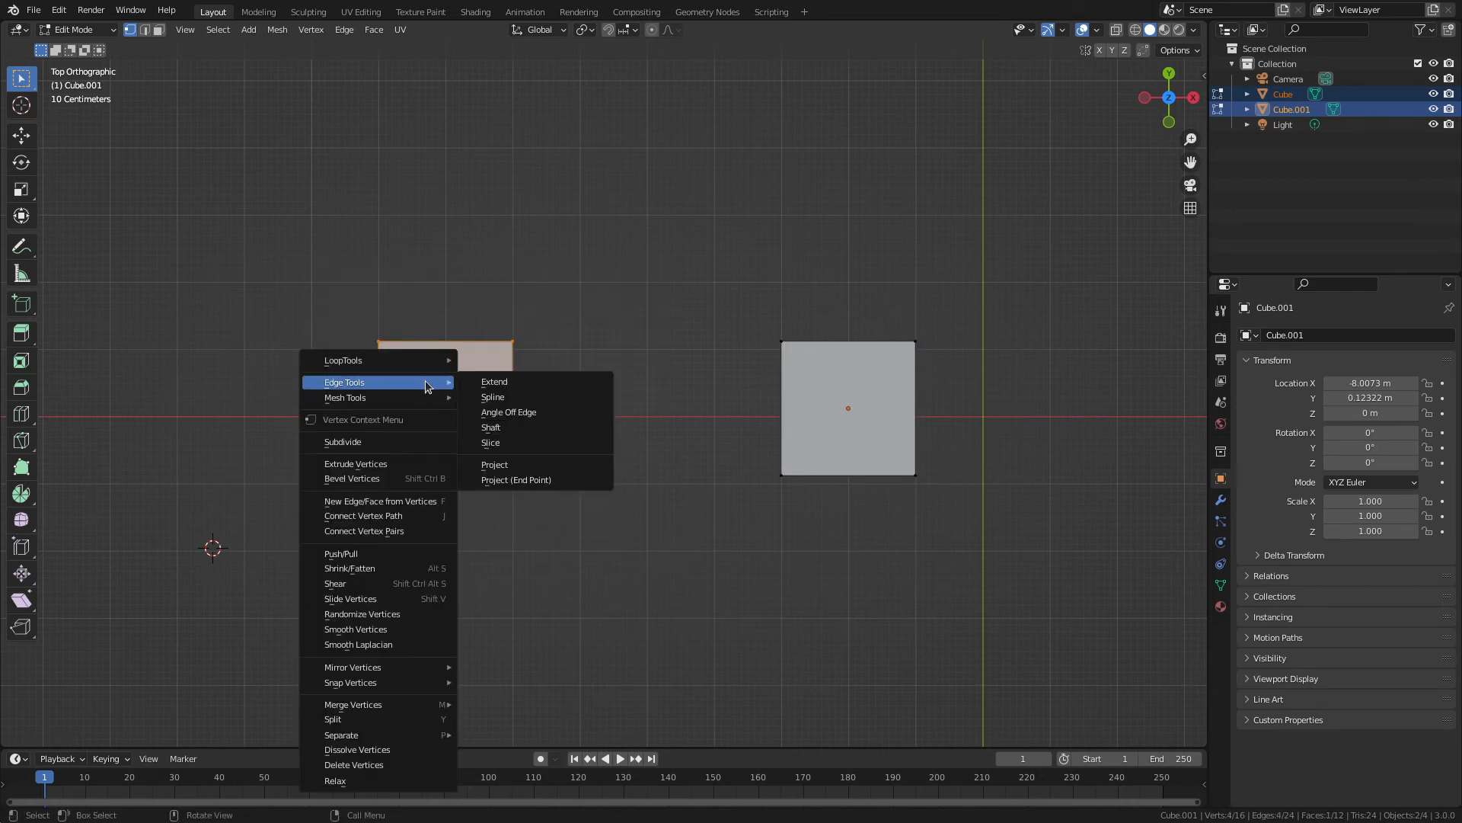
left_click(384, 441)
right_click(401, 373)
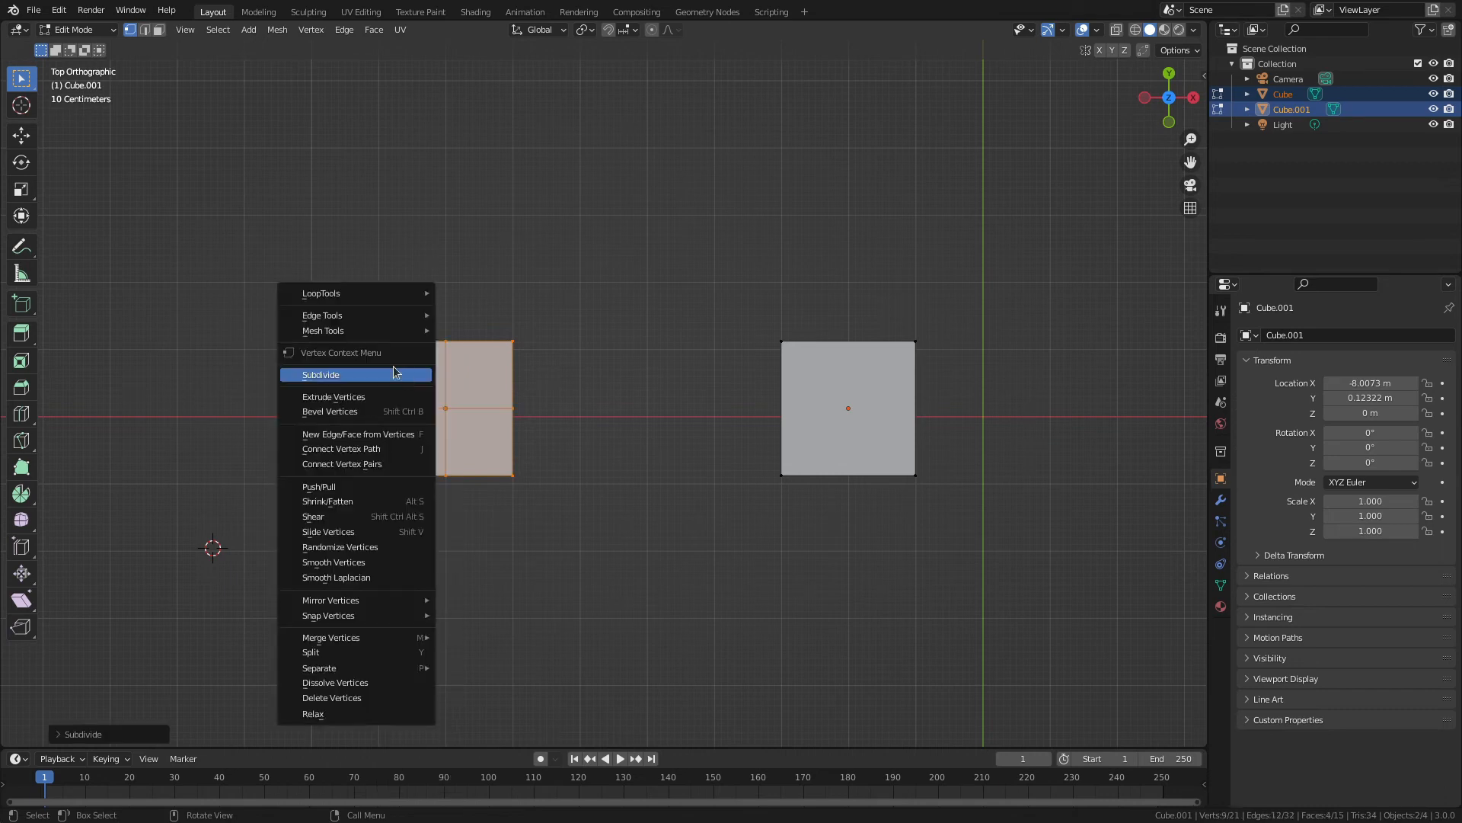
left_click(395, 369)
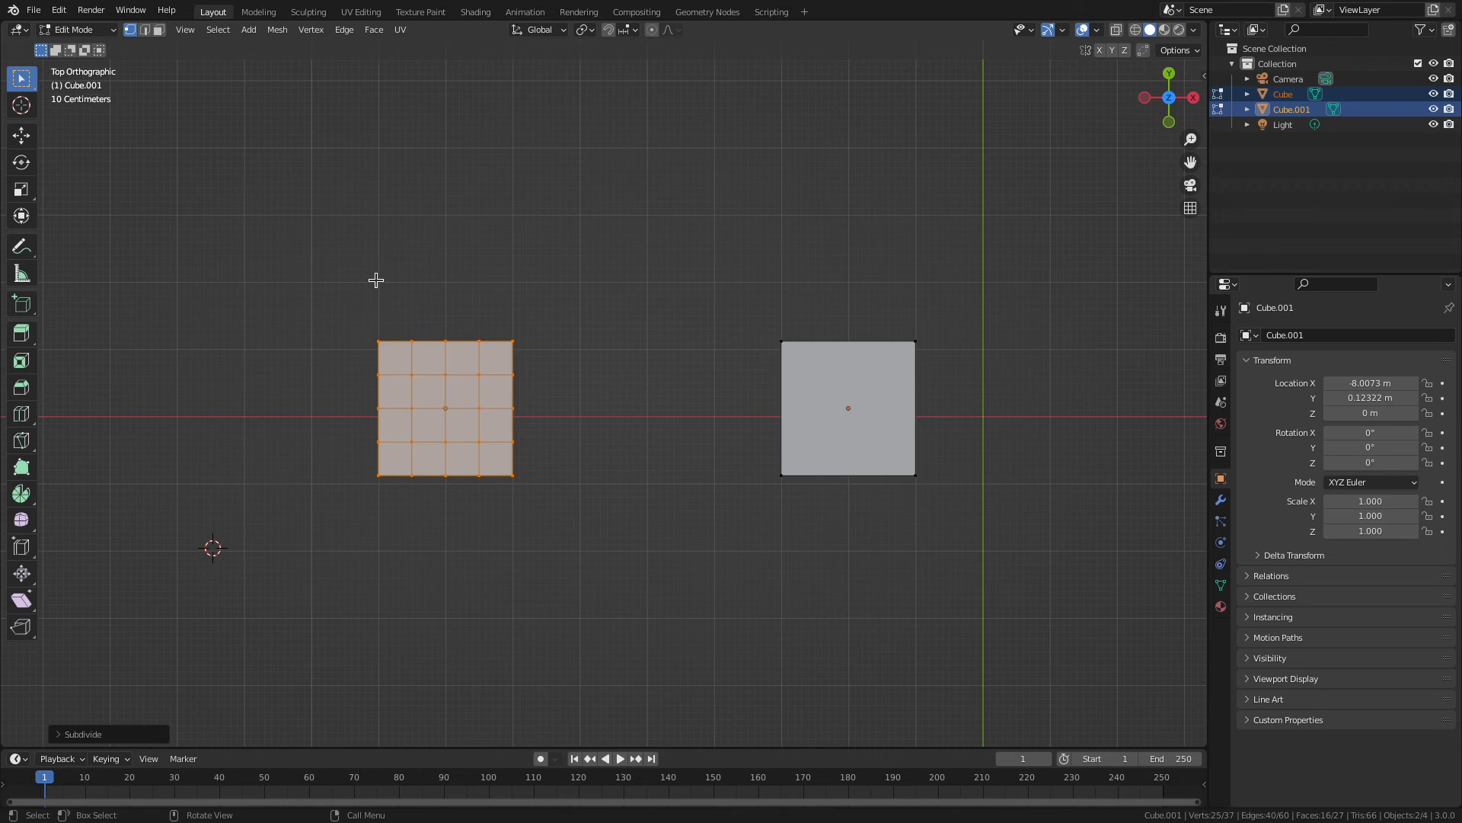
Select the top faces of both cubes and try rotating them around their median point.
key("a")
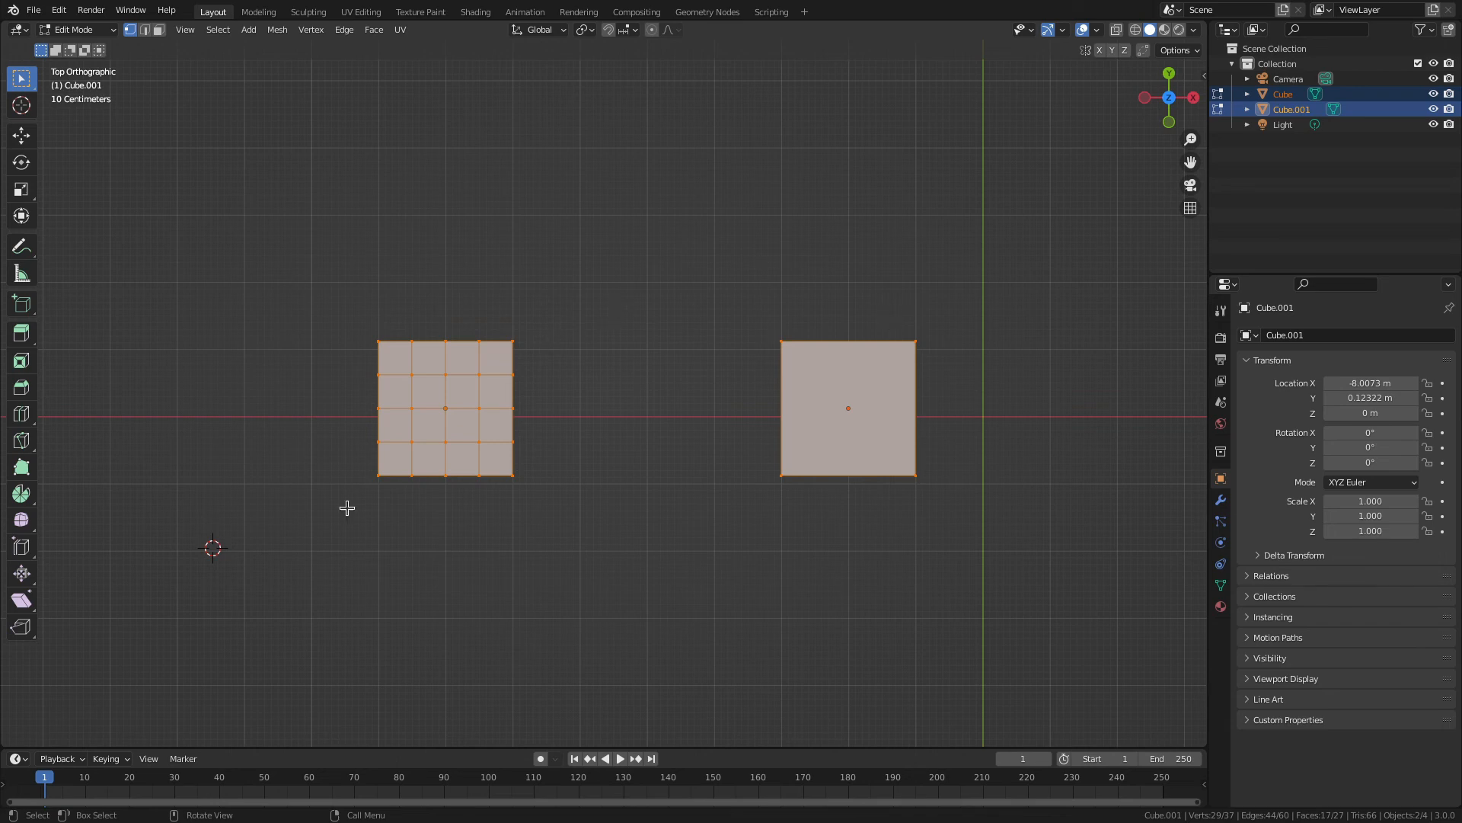
key("r")
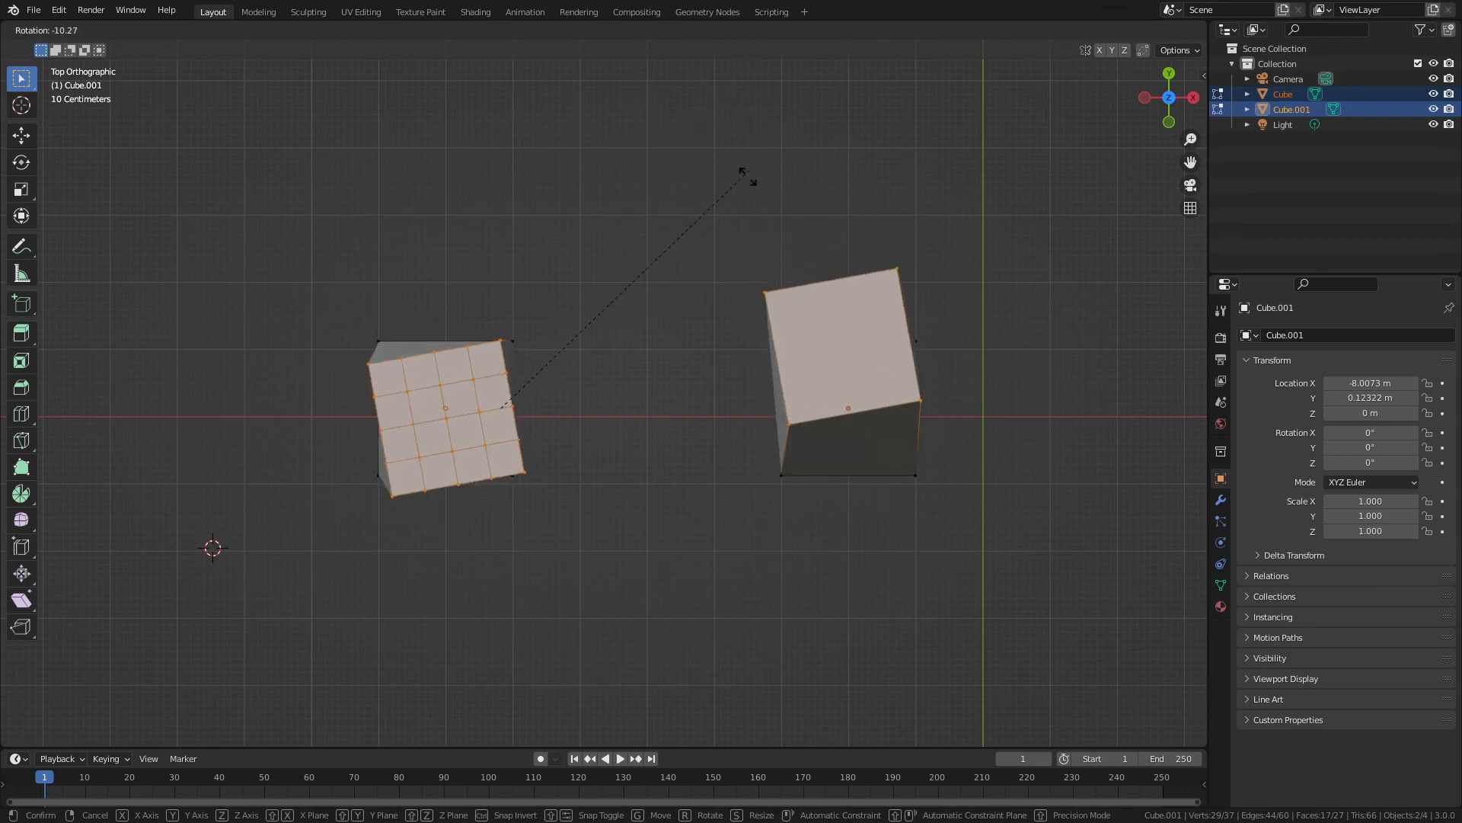
right_click(716, 229)
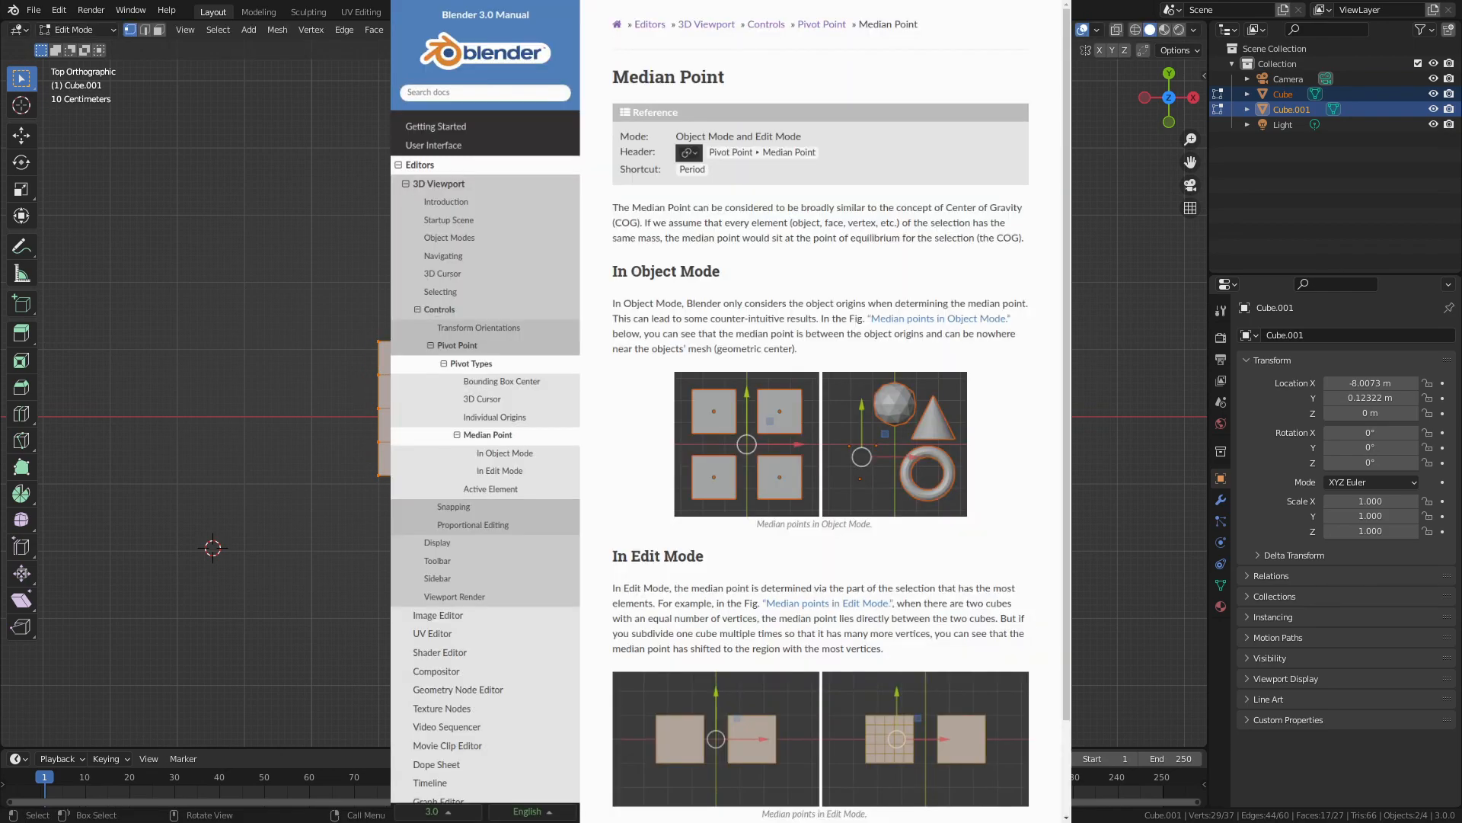